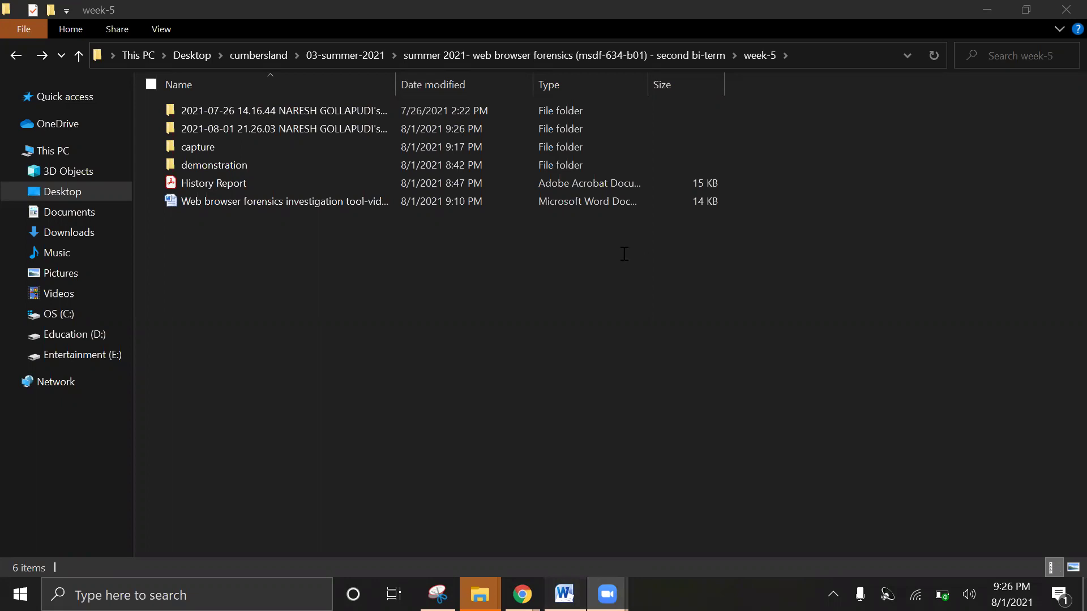
# Step: Switch from the week-5 folder to the open Word notes on the browser forensics tool
pyautogui.hotkey('alt', 'Tab')
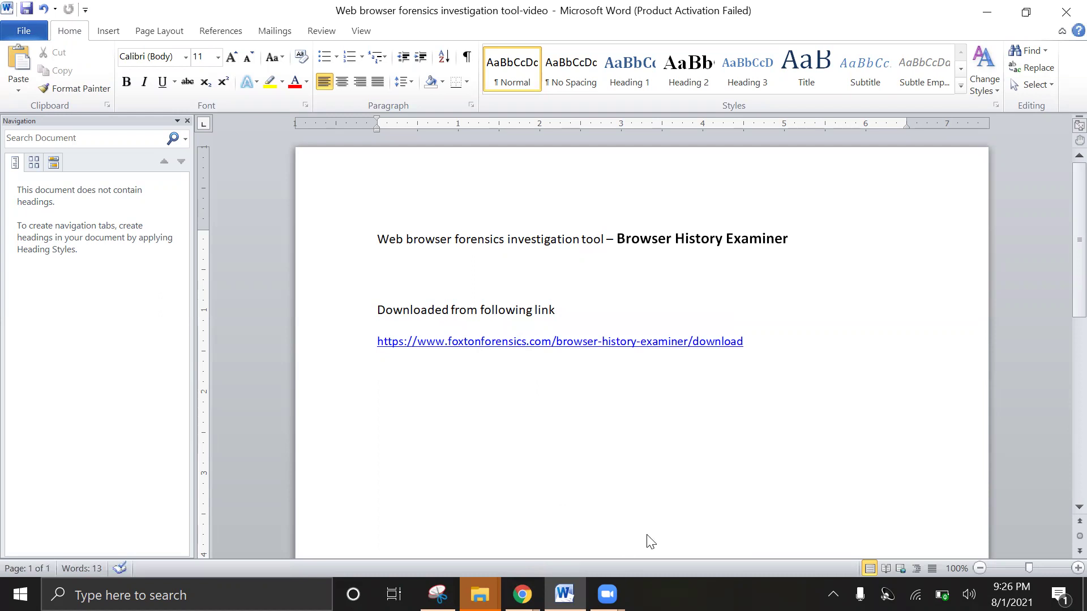
# Step: Follow the foxtonforensics download link in the Word document so it opens in Chrome
pyautogui.keyDown('ctrl'); pyautogui.click(594, 344); pyautogui.keyUp('ctrl')
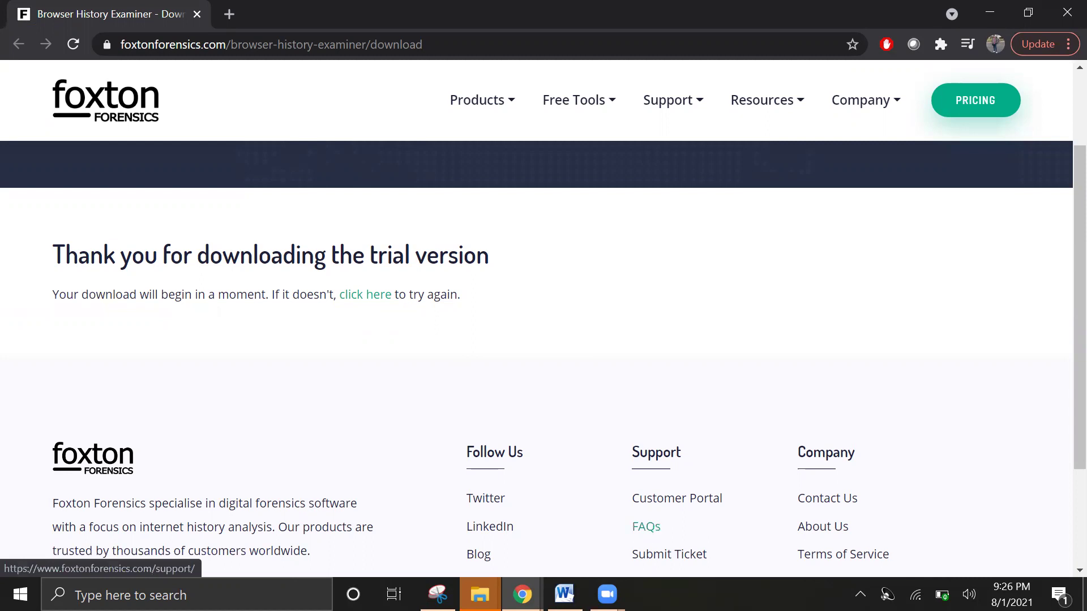
# Step: Launch Browser History Examiner from a Start search for 'bro' and continue in trial mode
pyautogui.press('super')
pyautogui.write('bro')
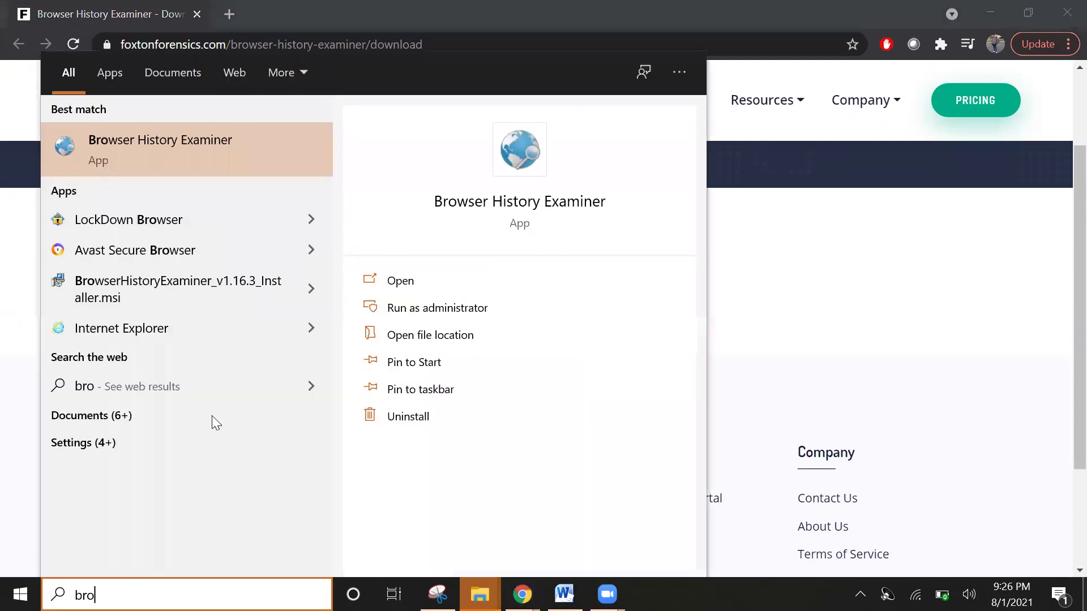
pyautogui.click(197, 159)
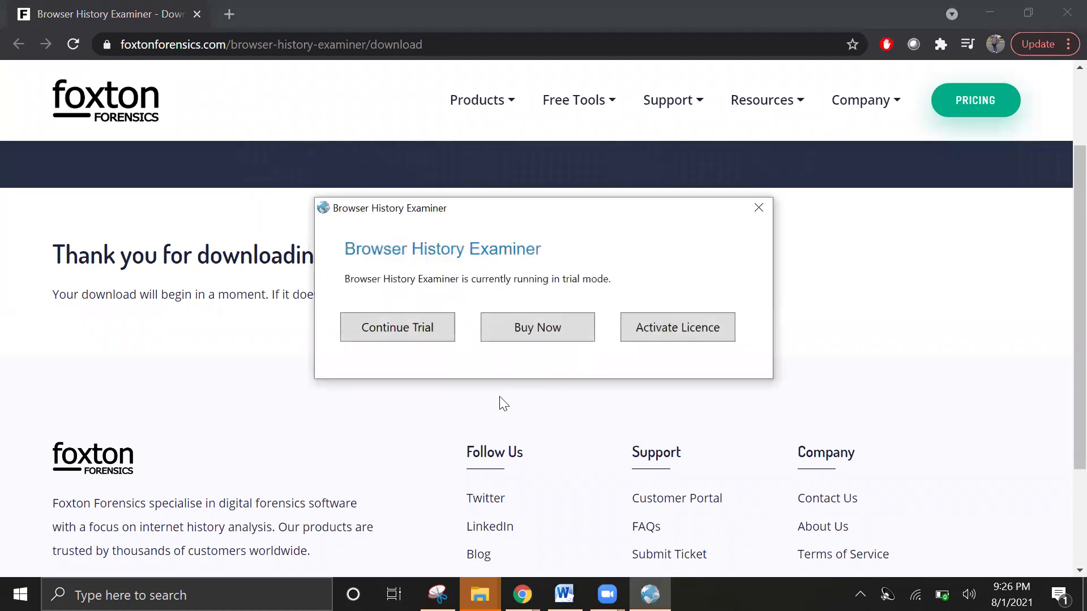
pyautogui.click(404, 327)
pyautogui.click(645, 355)
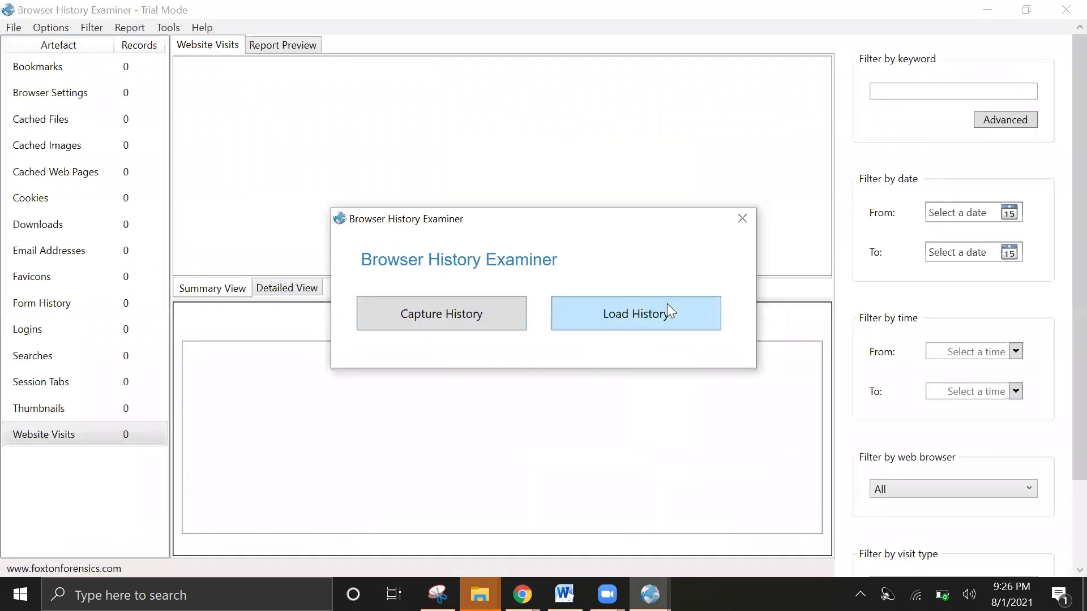
# Step: Dismiss the startup prompt and limit results to 8/1/2021, 1:00 AM to 9:00 PM
pyautogui.click(741, 220)
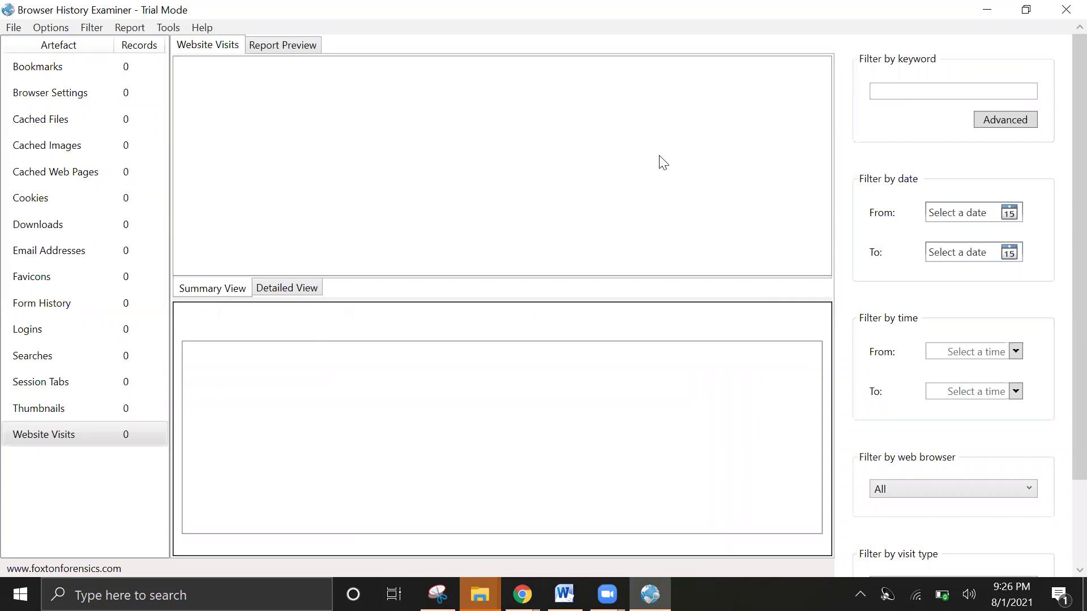
pyautogui.click(1006, 211)
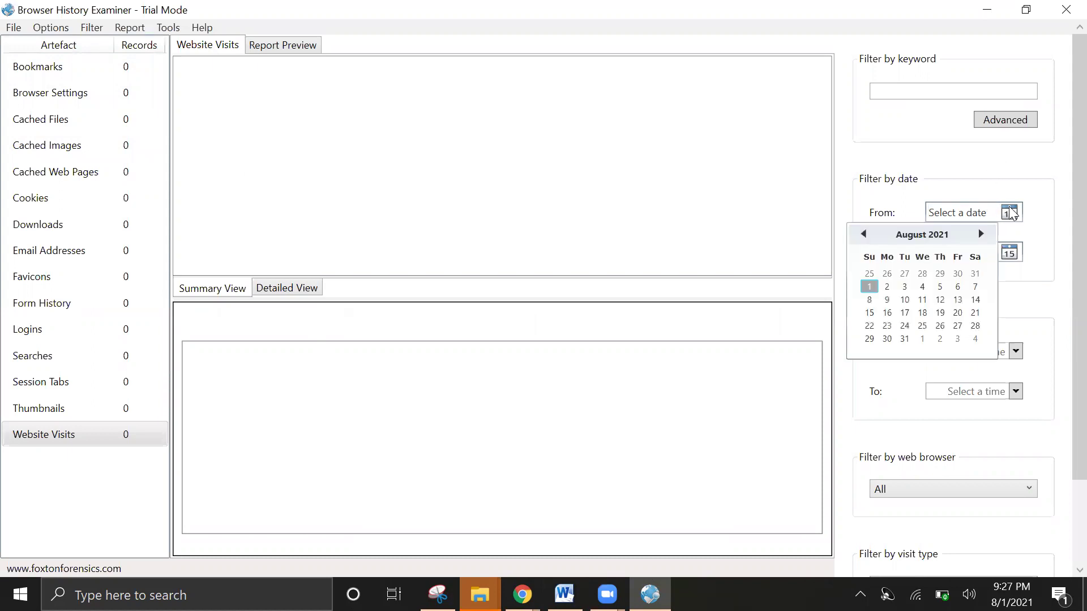
pyautogui.click(869, 286)
pyautogui.click(1012, 256)
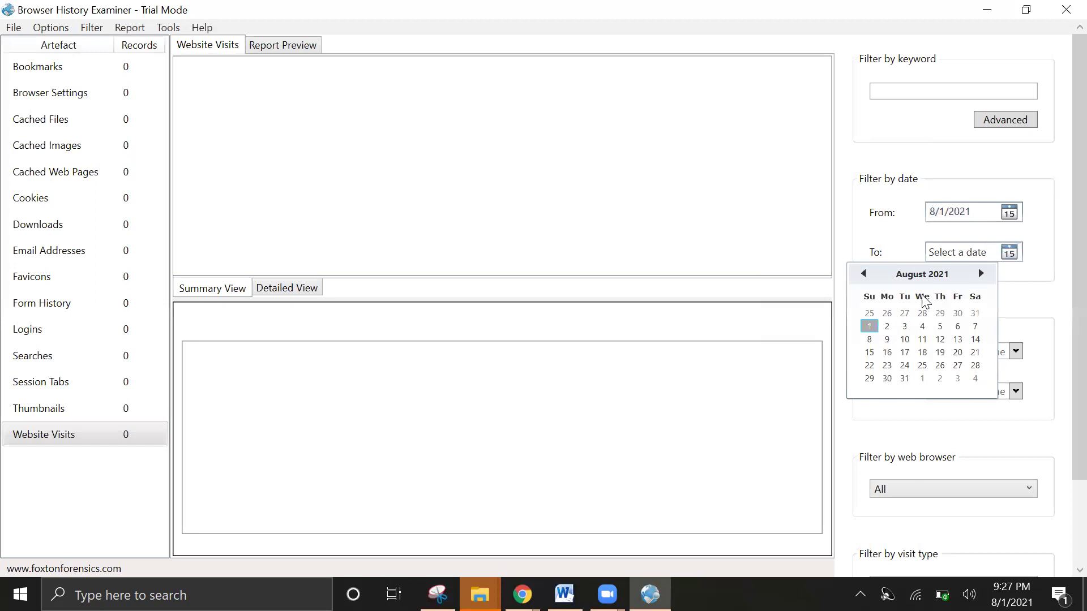
pyautogui.click(869, 326)
pyautogui.click(1016, 352)
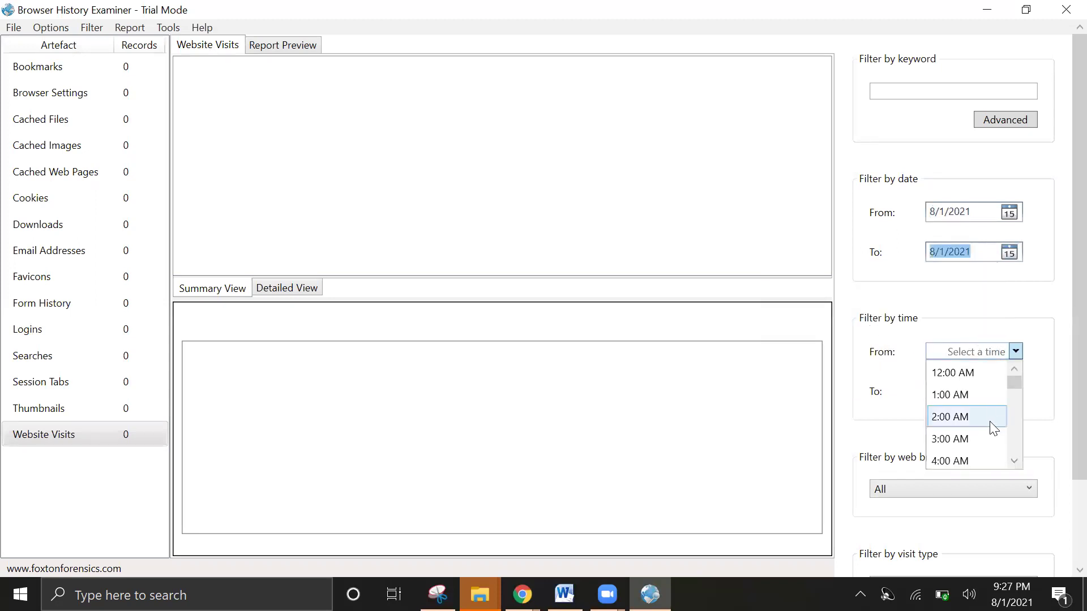
pyautogui.click(967, 396)
pyautogui.click(1016, 392)
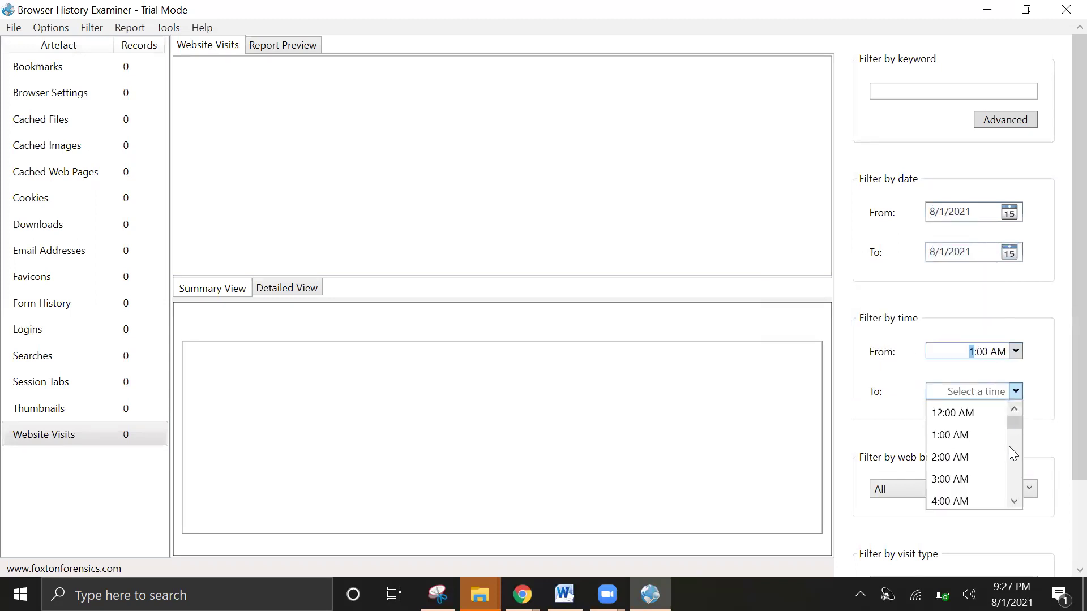
pyautogui.moveTo(1013, 422); pyautogui.dragTo(1012, 479)
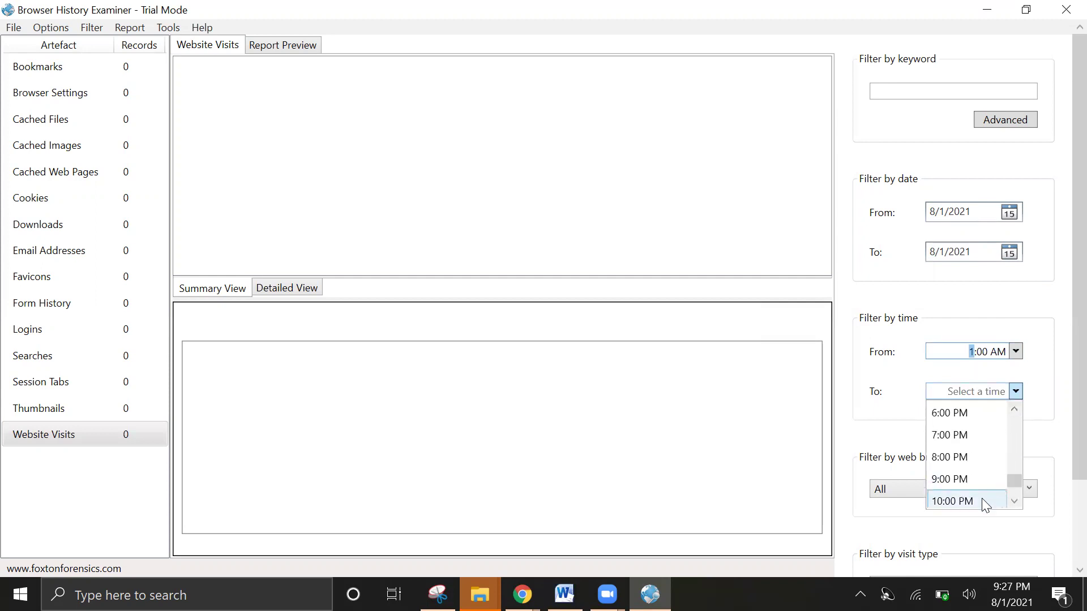
pyautogui.click(960, 480)
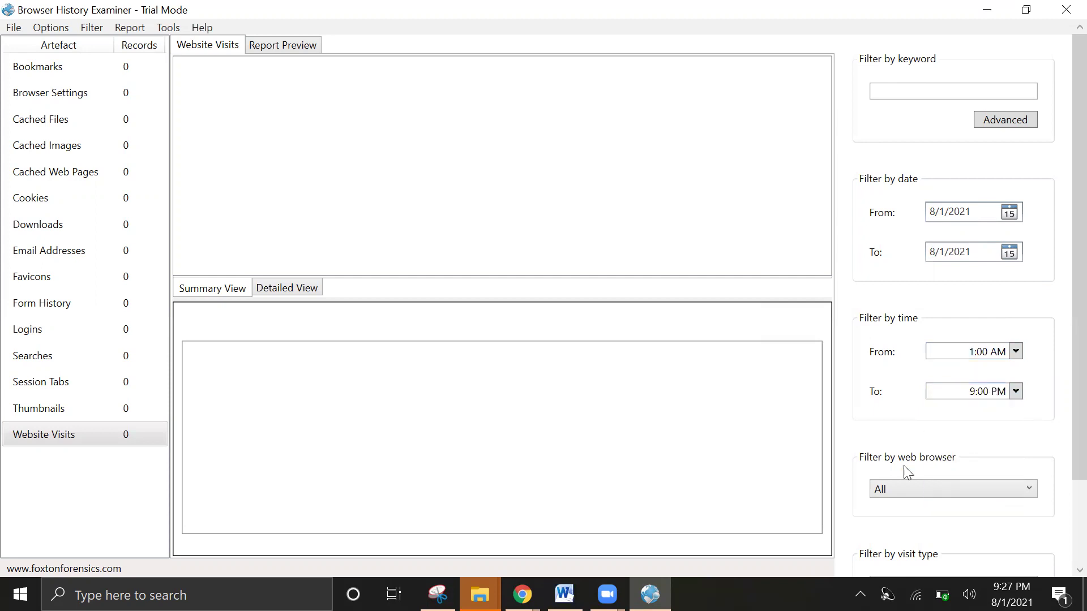
# Step: Set the web browser filter to Chrome after briefly choosing Edge
pyautogui.click(922, 490)
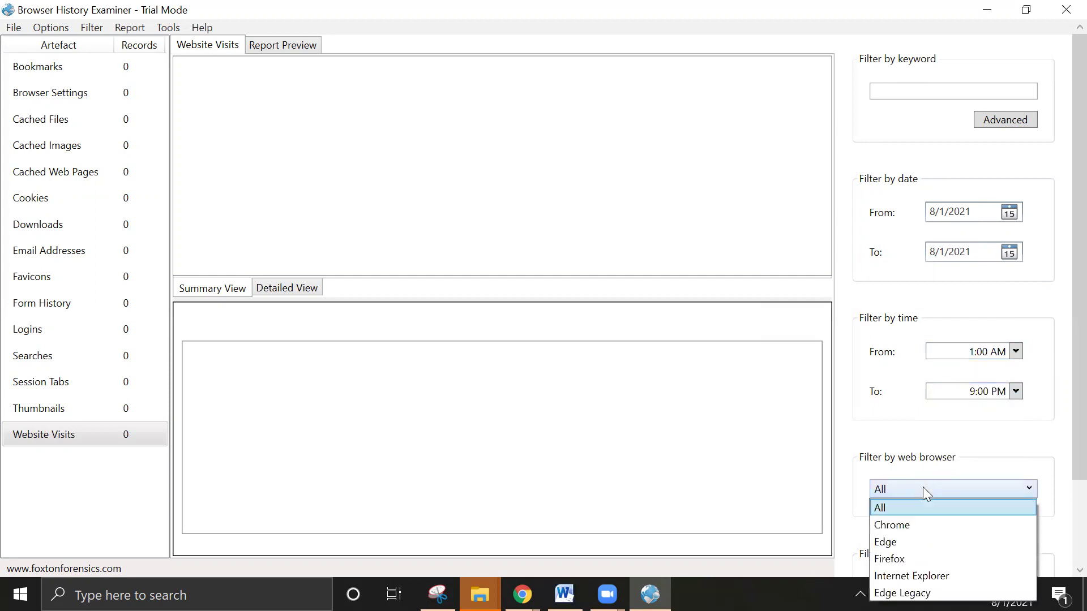
pyautogui.click(899, 546)
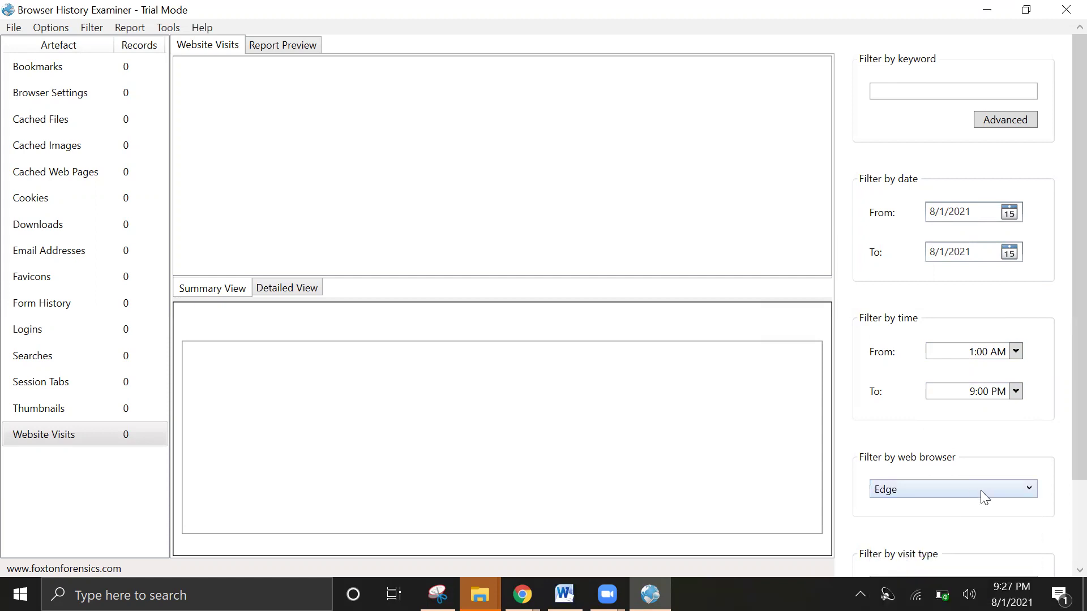
pyautogui.click(981, 490)
pyautogui.click(826, 485)
pyautogui.click(1010, 491)
pyautogui.click(899, 520)
# Step: Look over the File and Options menus, then start File > Capture History
pyautogui.click(13, 28)
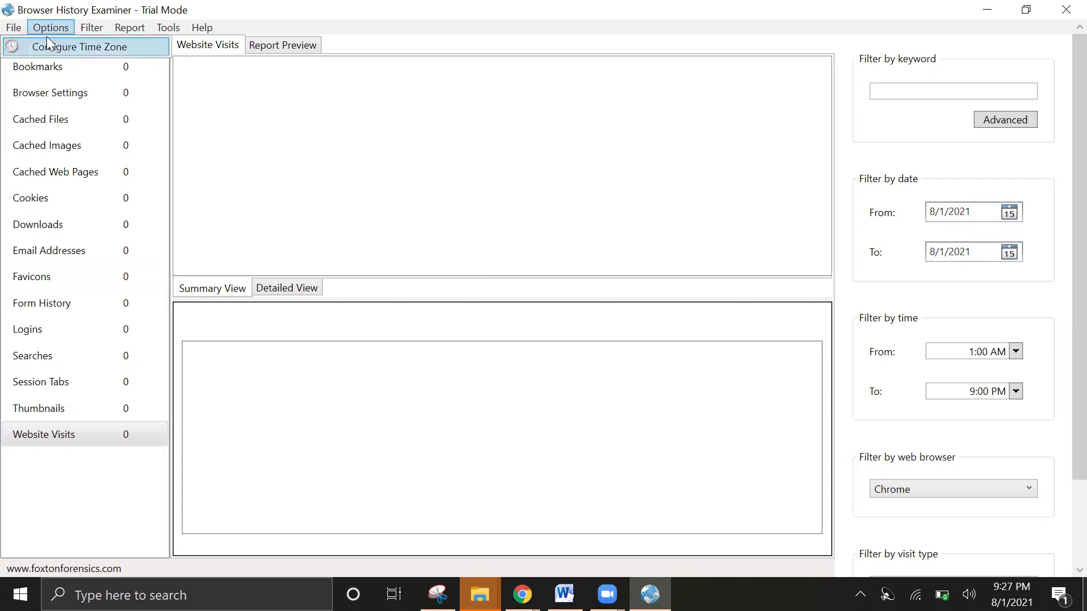
pyautogui.press('Right')
pyautogui.click(12, 28)
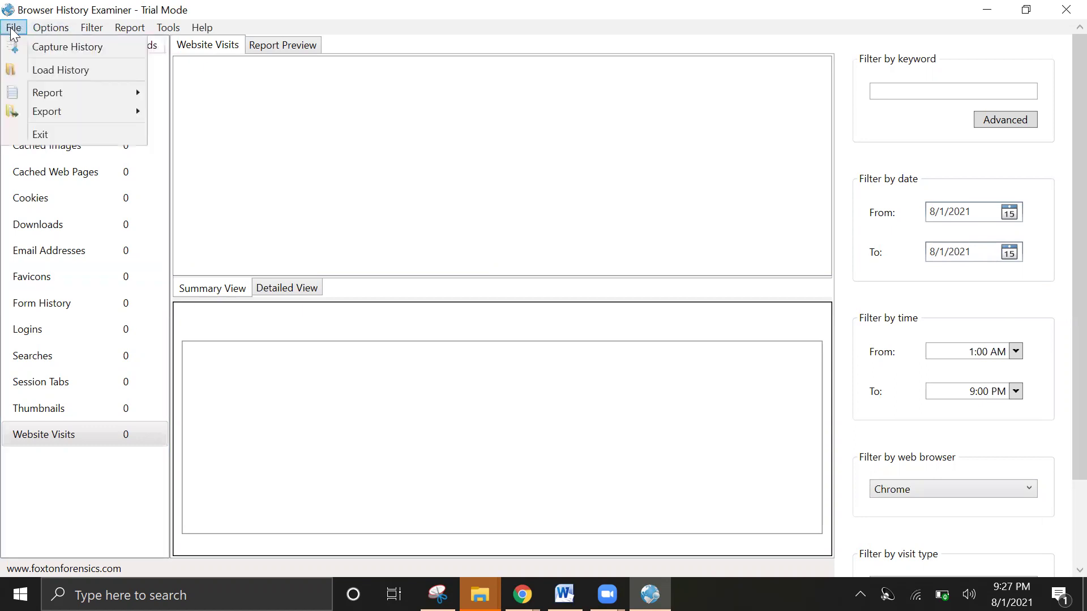
pyautogui.click(57, 48)
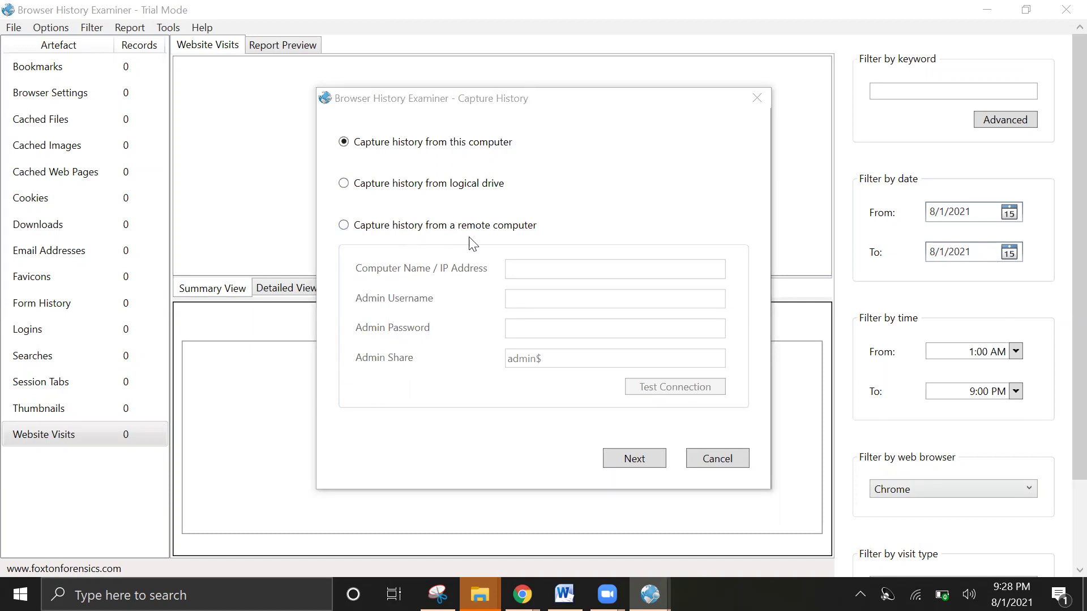
# Step: Try the remote computer option, then capture from this computer instead and proceed
pyautogui.click(343, 225)
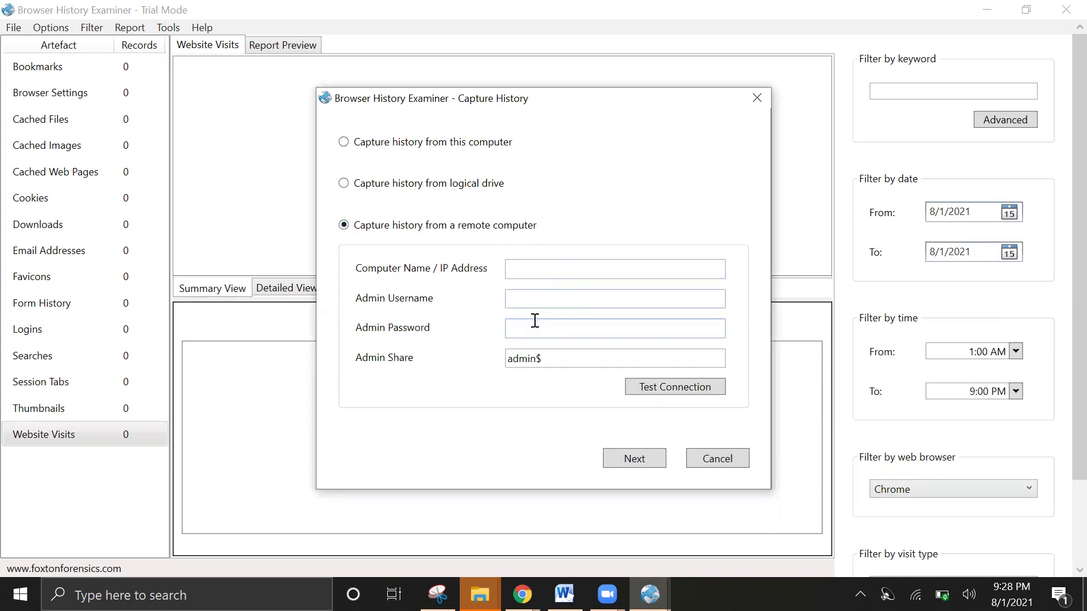
pyautogui.click(423, 143)
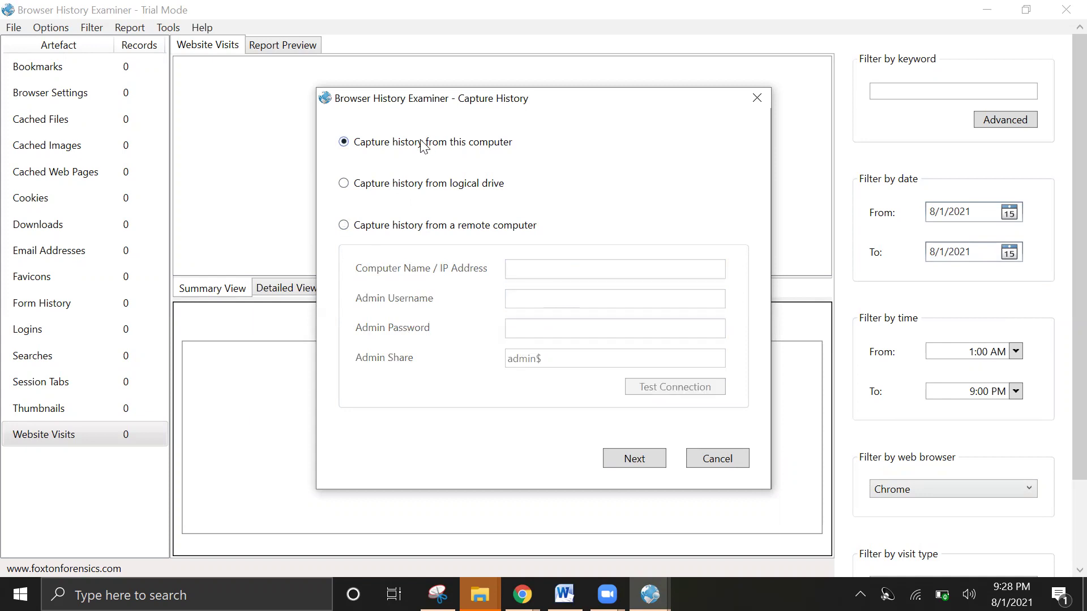
pyautogui.click(649, 456)
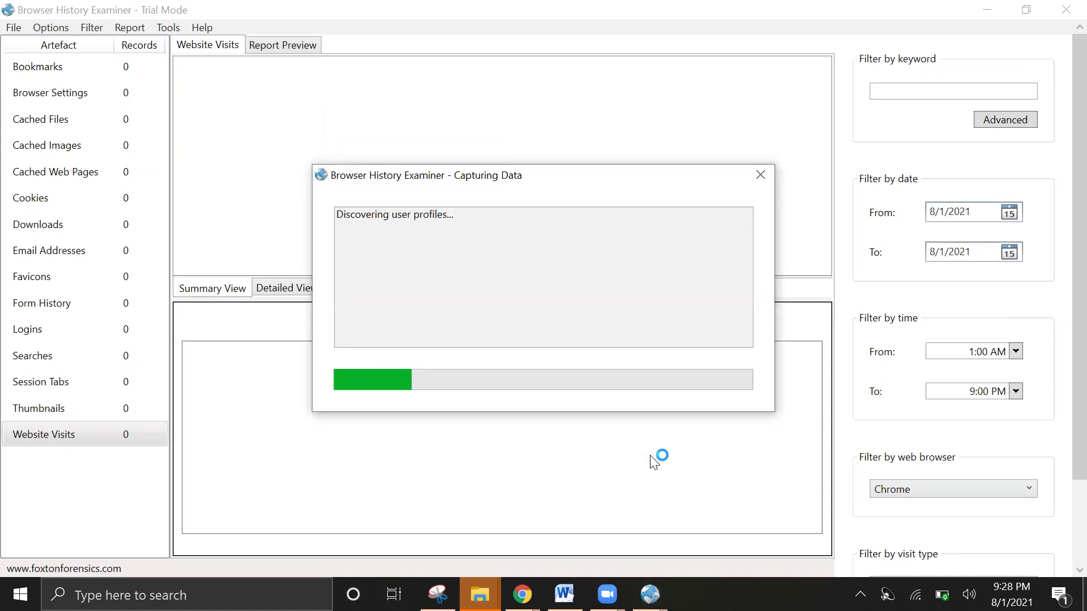
# Step: Exclude Firefox and IE/Edge Legacy, and set the destination to week-5's capture folder
pyautogui.click(430, 214)
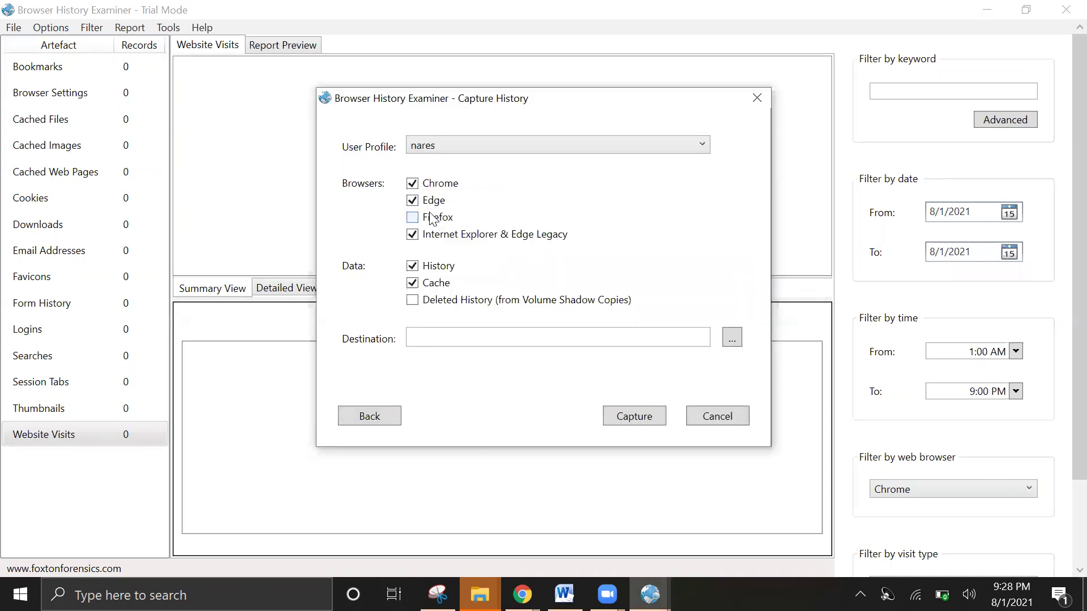
pyautogui.click(439, 237)
pyautogui.click(733, 337)
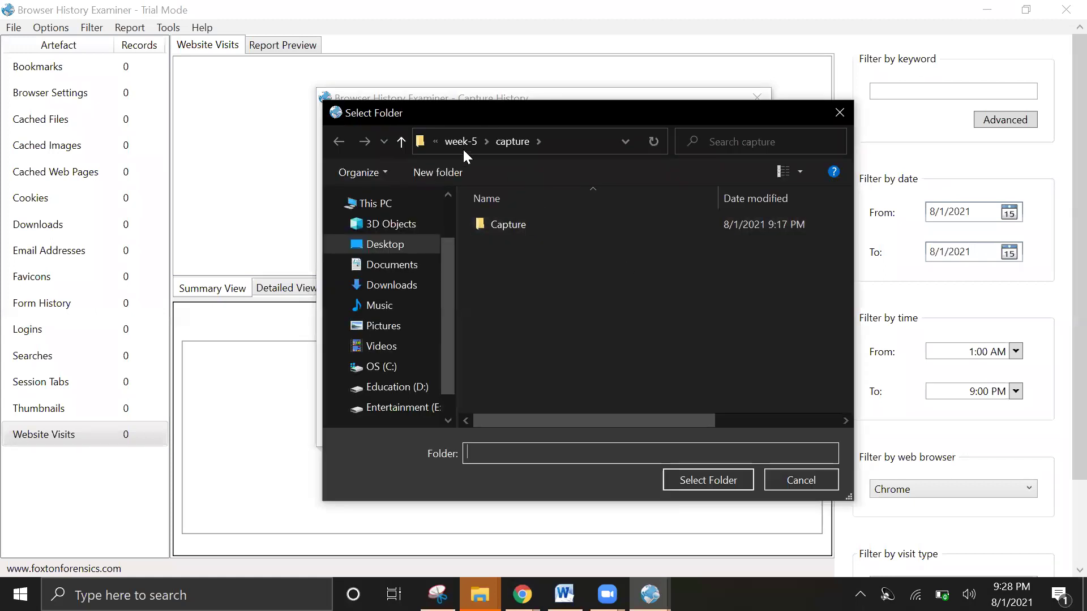
pyautogui.click(461, 142)
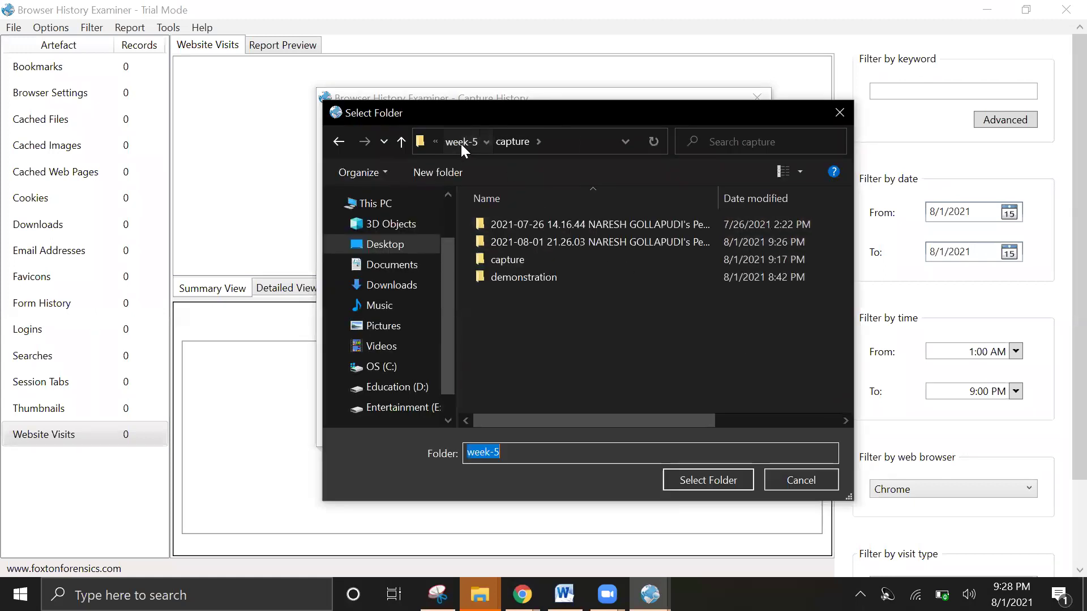
pyautogui.click(514, 262)
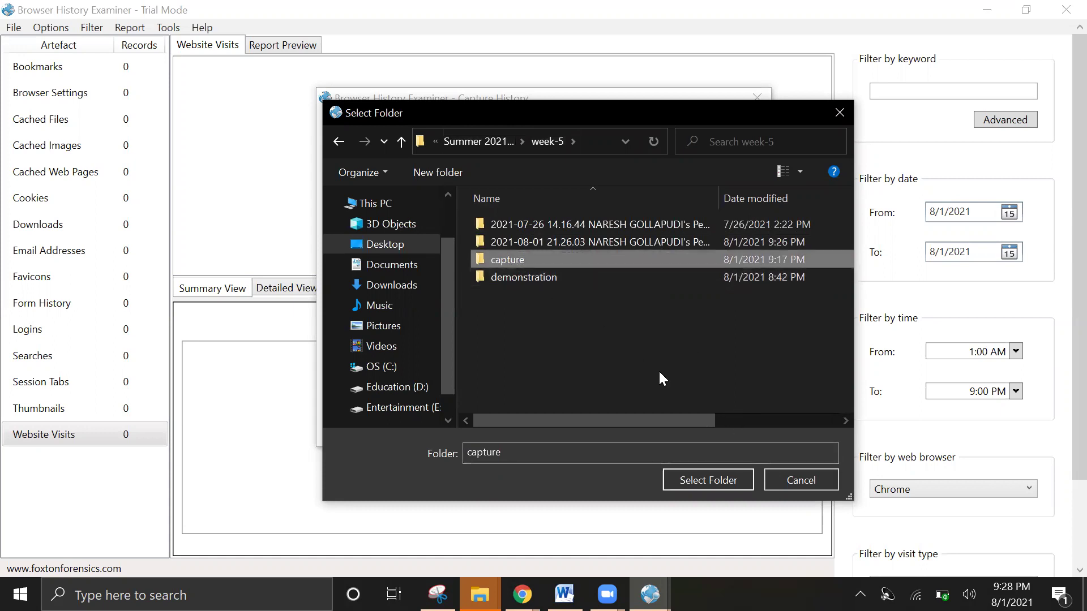
pyautogui.click(691, 479)
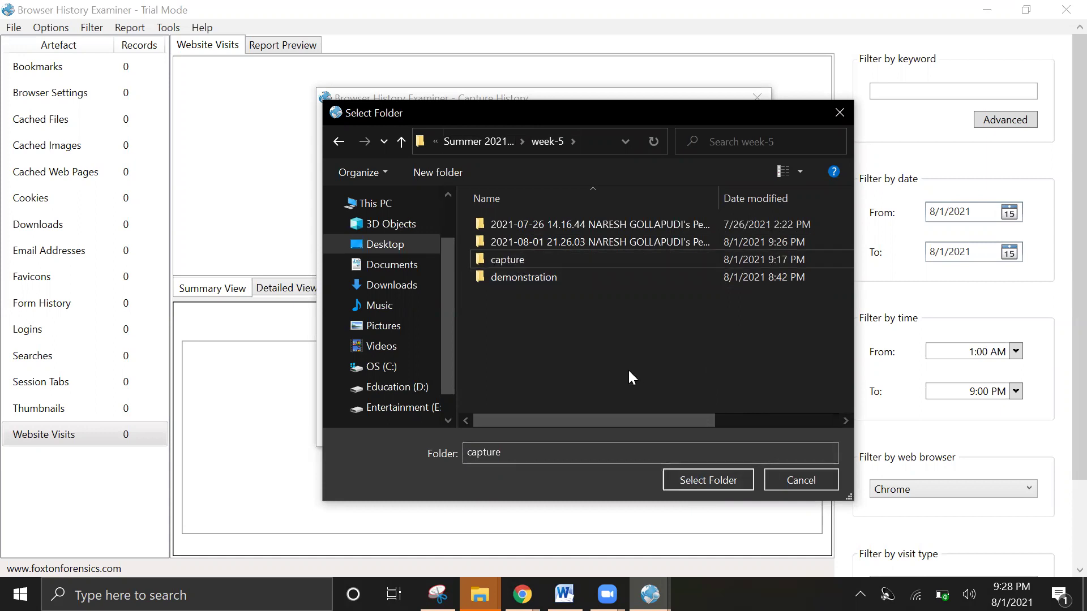
pyautogui.click(699, 486)
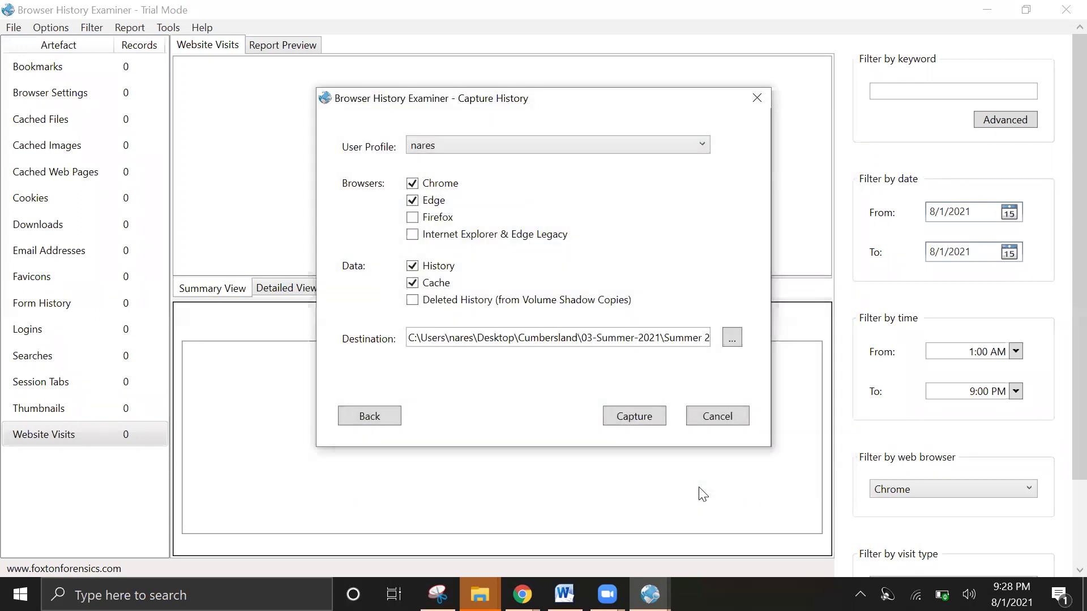
# Step: Run the capture, dismiss the resulting error, and minimise the examiner window
pyautogui.click(629, 415)
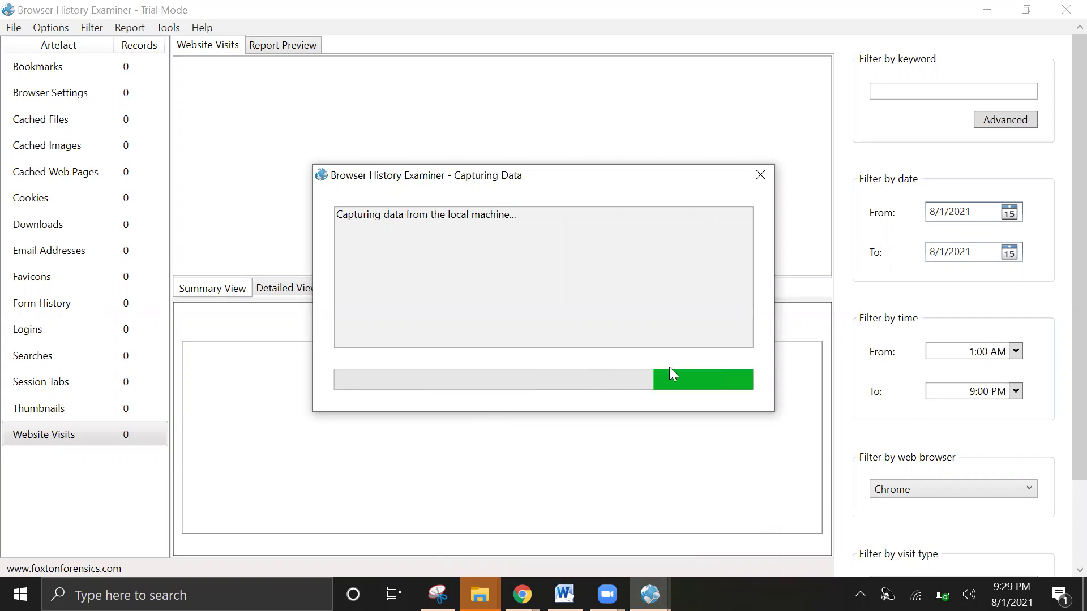
pyautogui.click(733, 331)
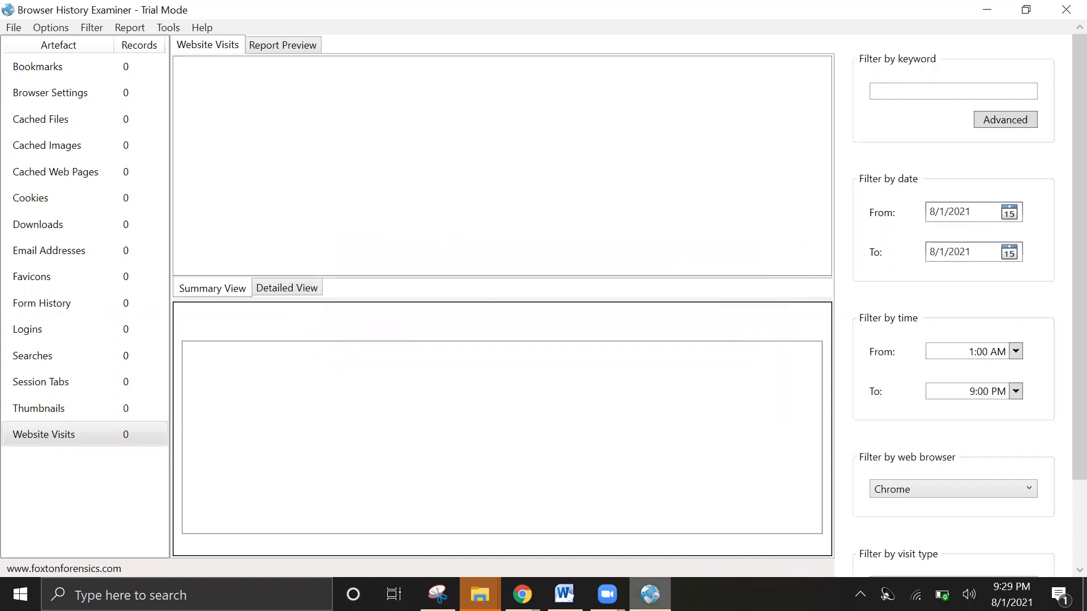
pyautogui.click(649, 595)
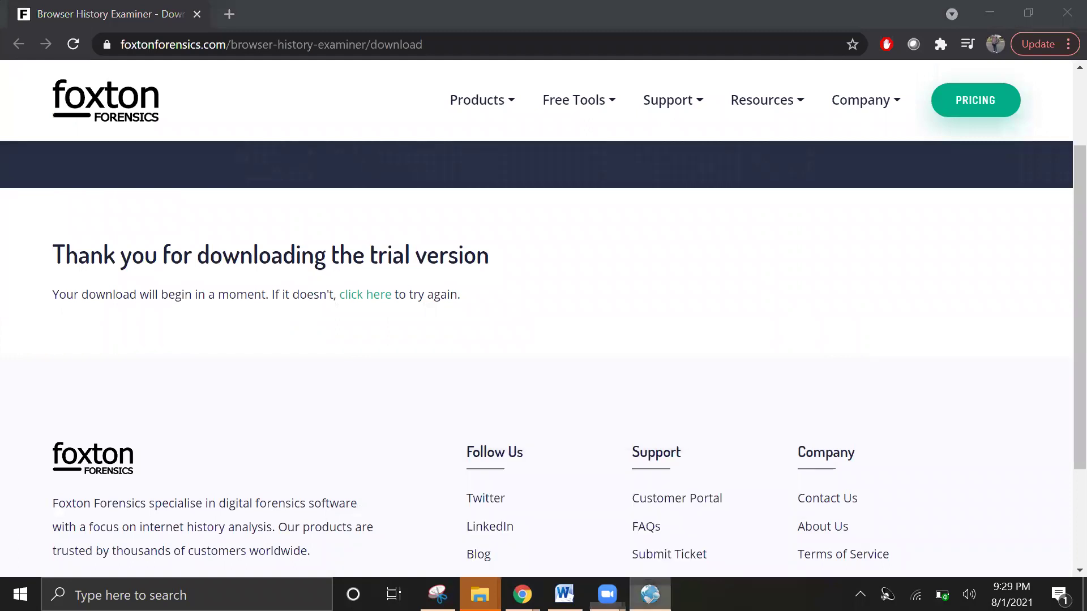
# Step: Restore the examiner from the taskbar and start a new capture from this computer
pyautogui.rightClick(650, 594)
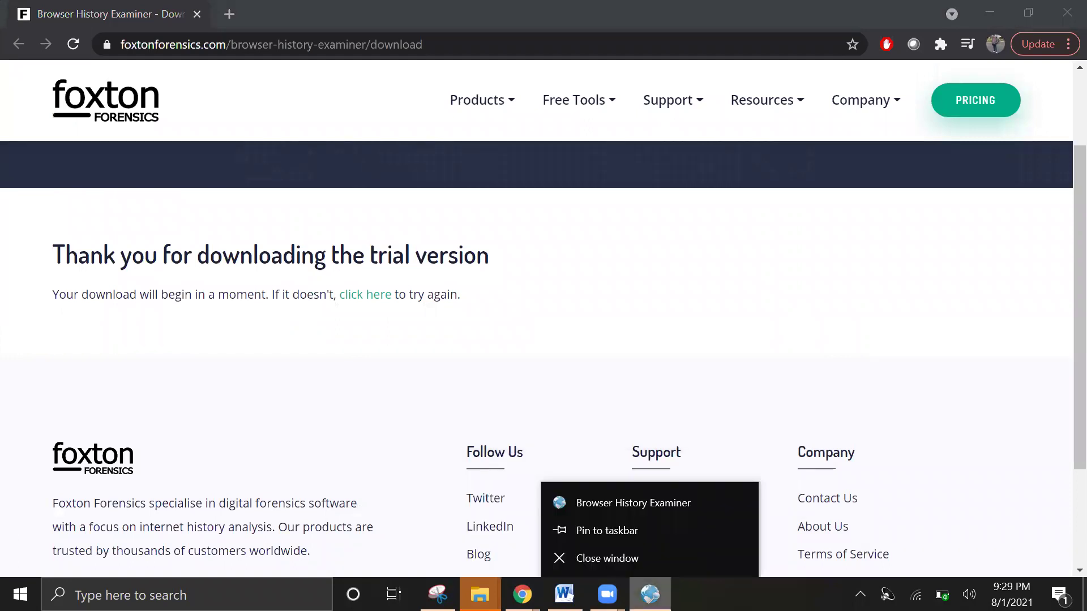
pyautogui.click(633, 503)
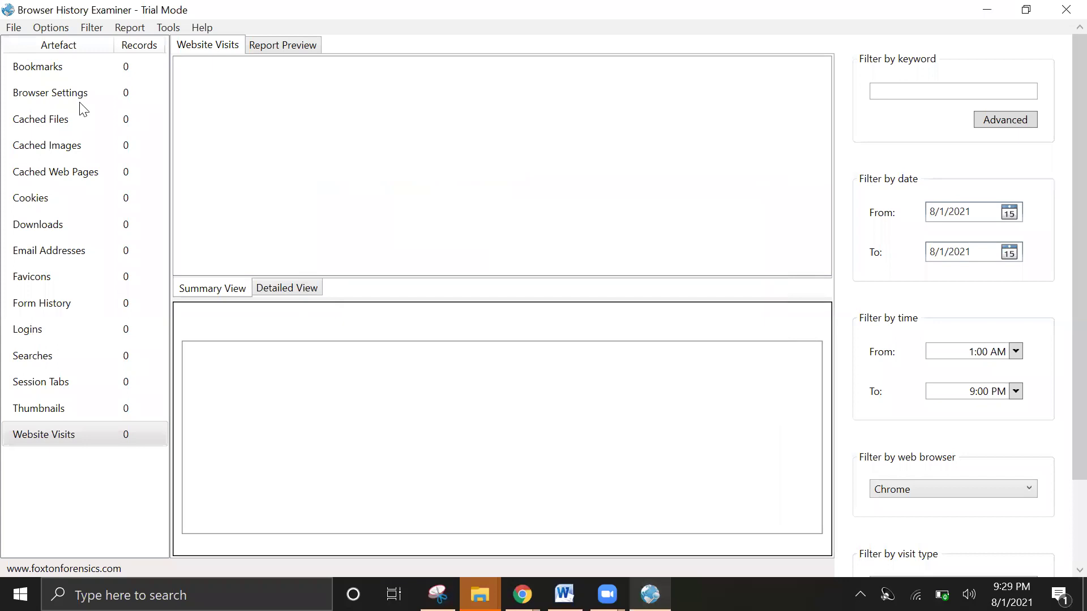
pyautogui.click(16, 29)
pyautogui.click(38, 44)
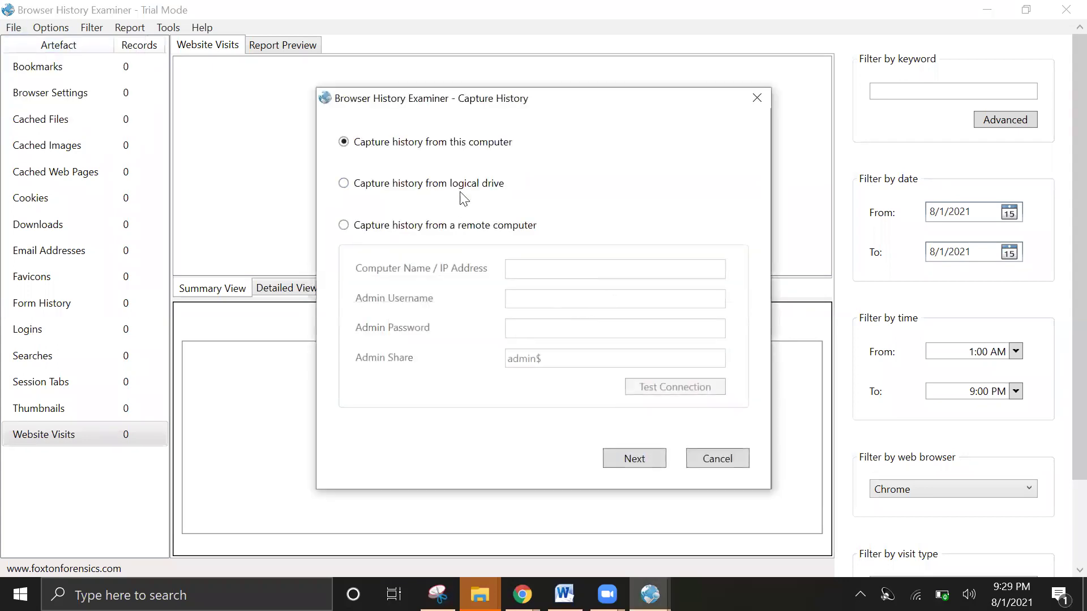
pyautogui.click(633, 457)
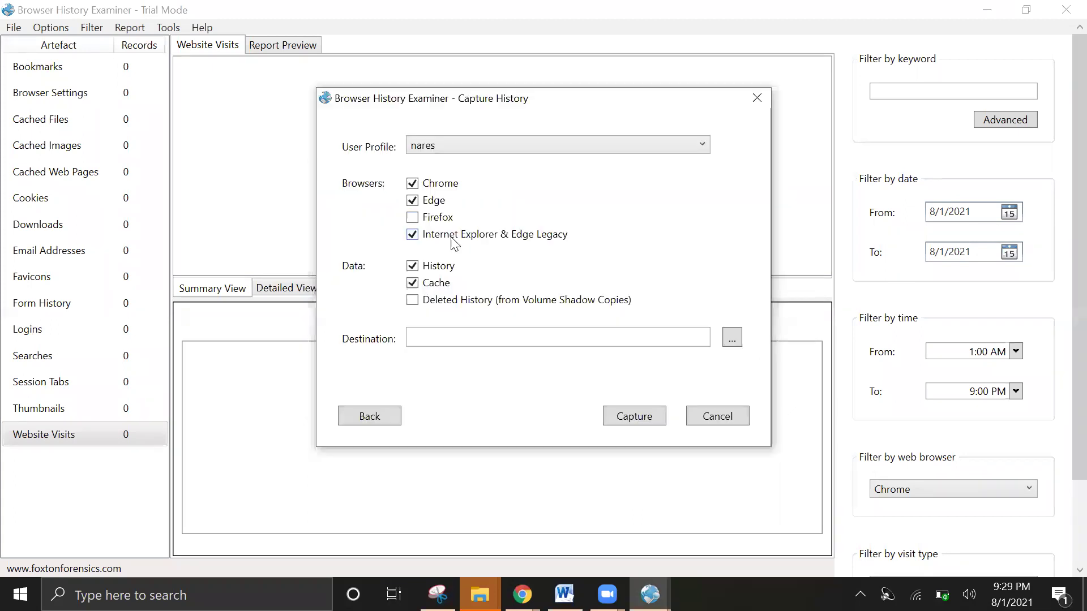
# Step: Create a new folder in week-5 and try entering 'capture-1' as the destination
pyautogui.click(730, 336)
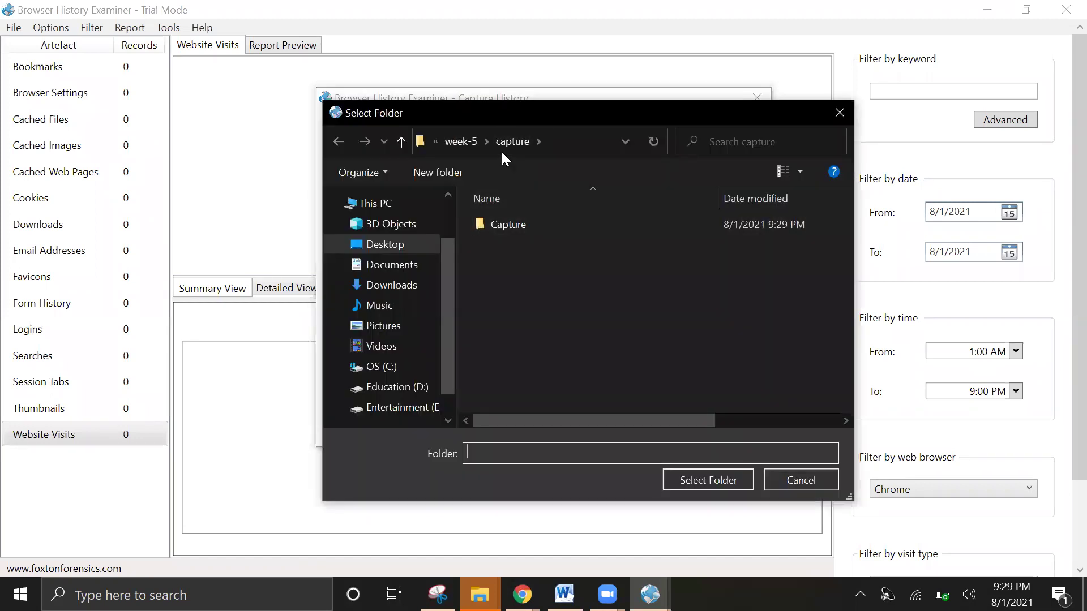
pyautogui.click(468, 140)
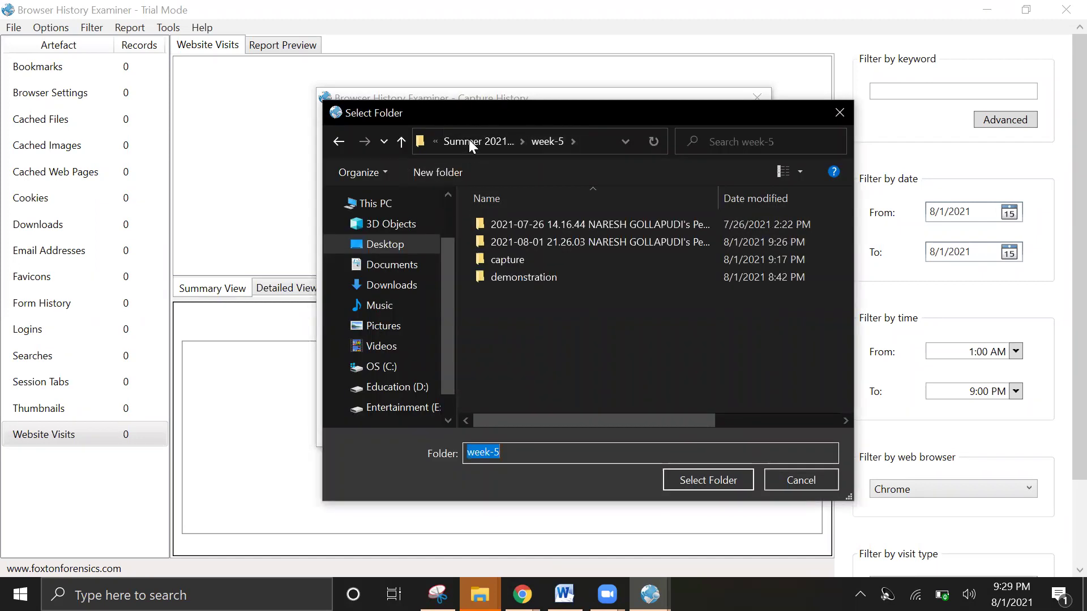
pyautogui.click(449, 171)
pyautogui.click(520, 261)
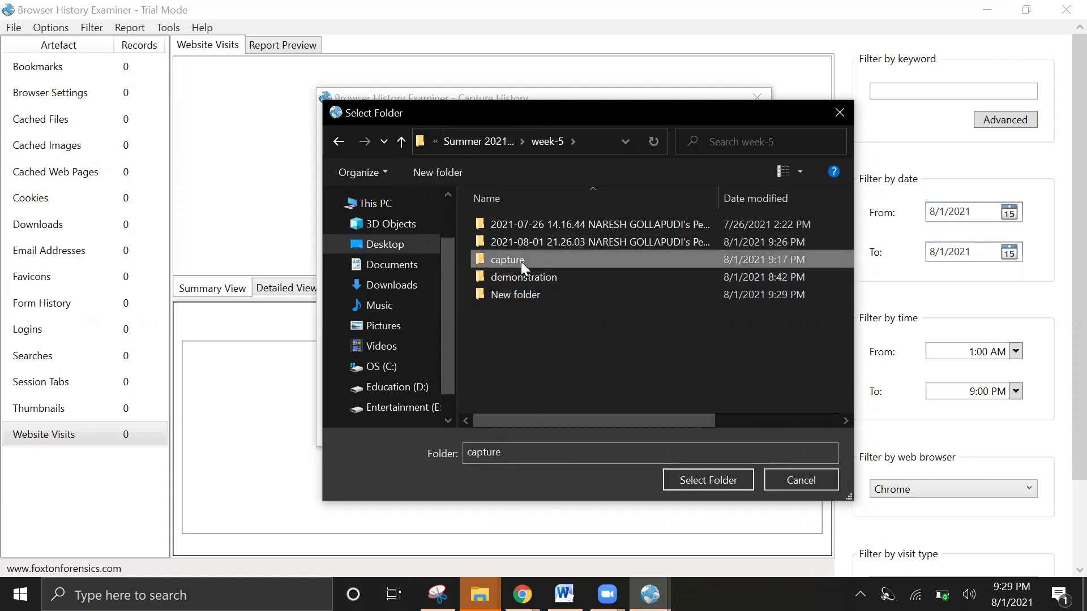
pyautogui.click(531, 451)
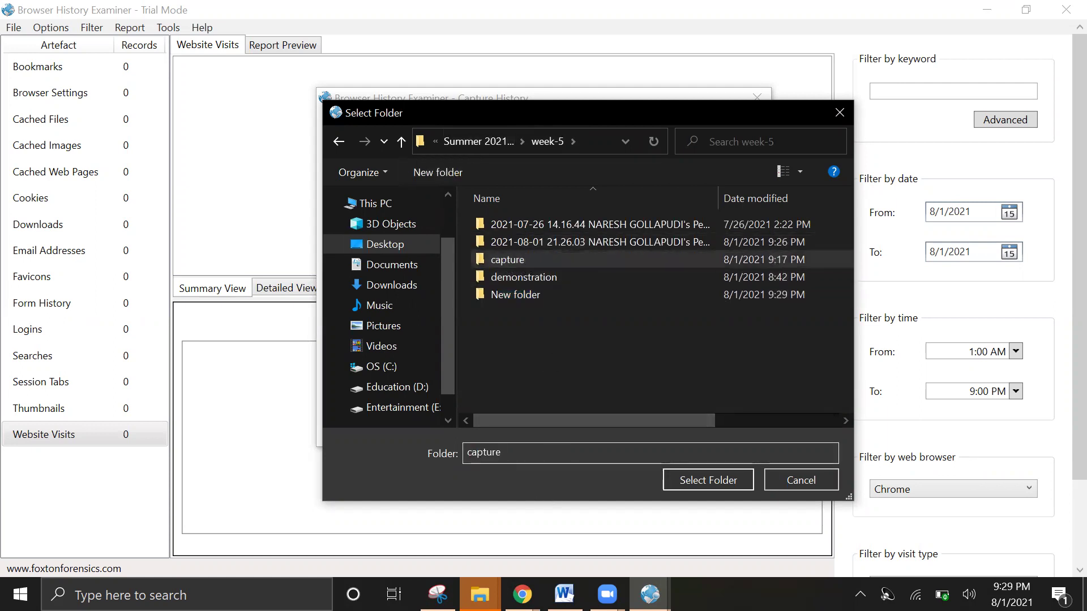
pyautogui.write('-1')
pyautogui.click(704, 479)
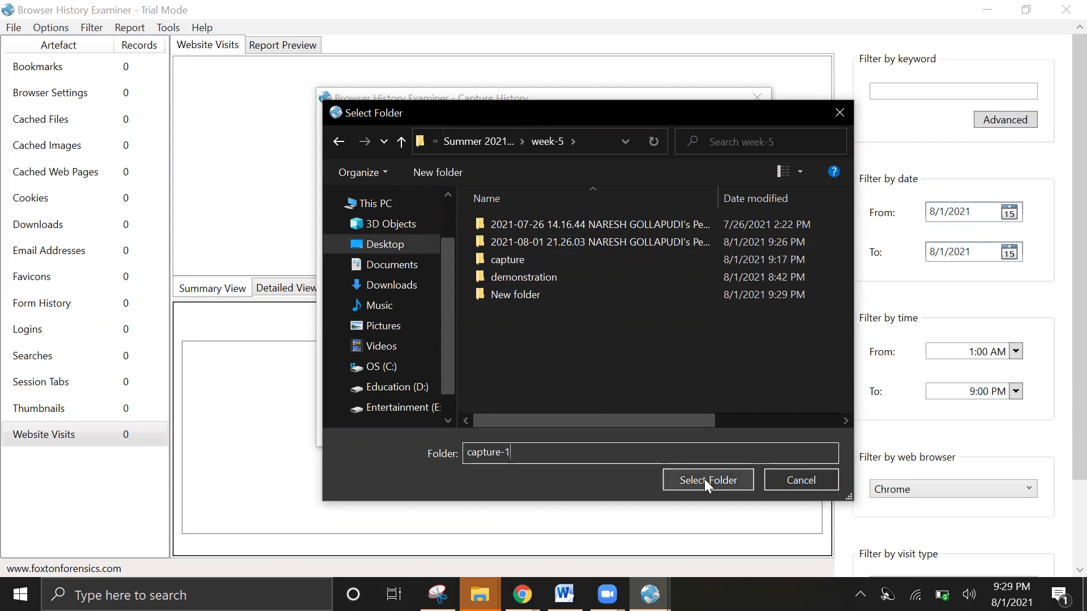
# Step: Dismiss the missing-path warning and choose New folder as the capture destination
pyautogui.click(657, 312)
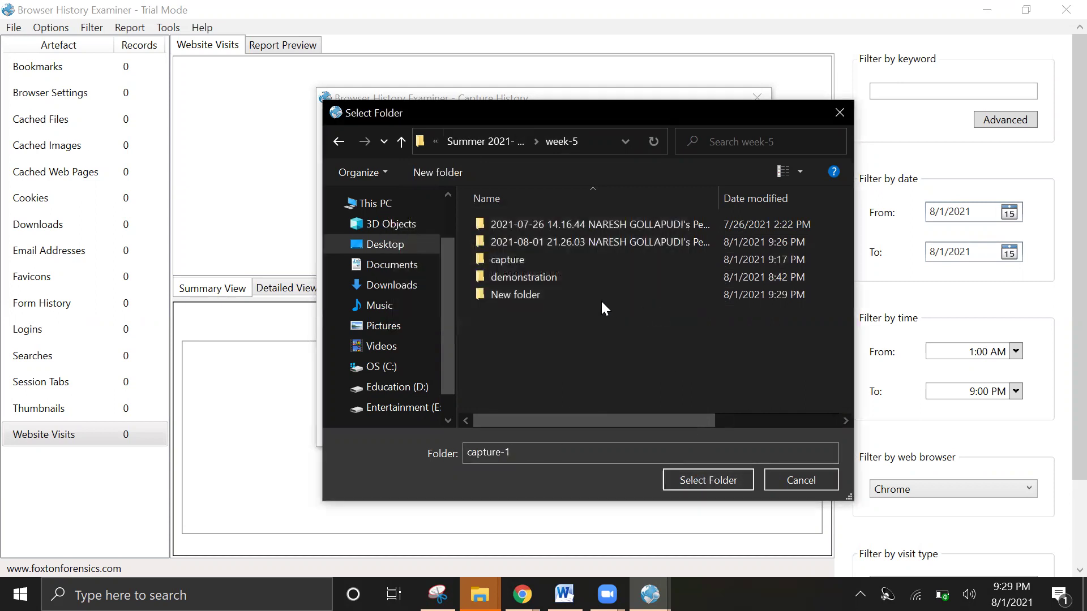
pyautogui.click(520, 283)
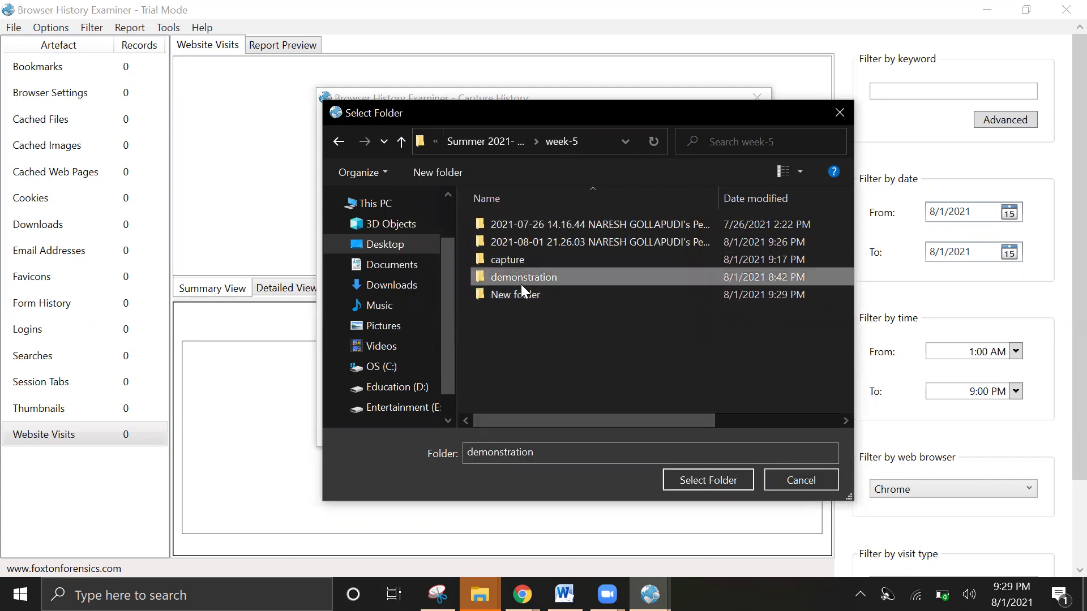
pyautogui.click(520, 295)
pyautogui.click(685, 481)
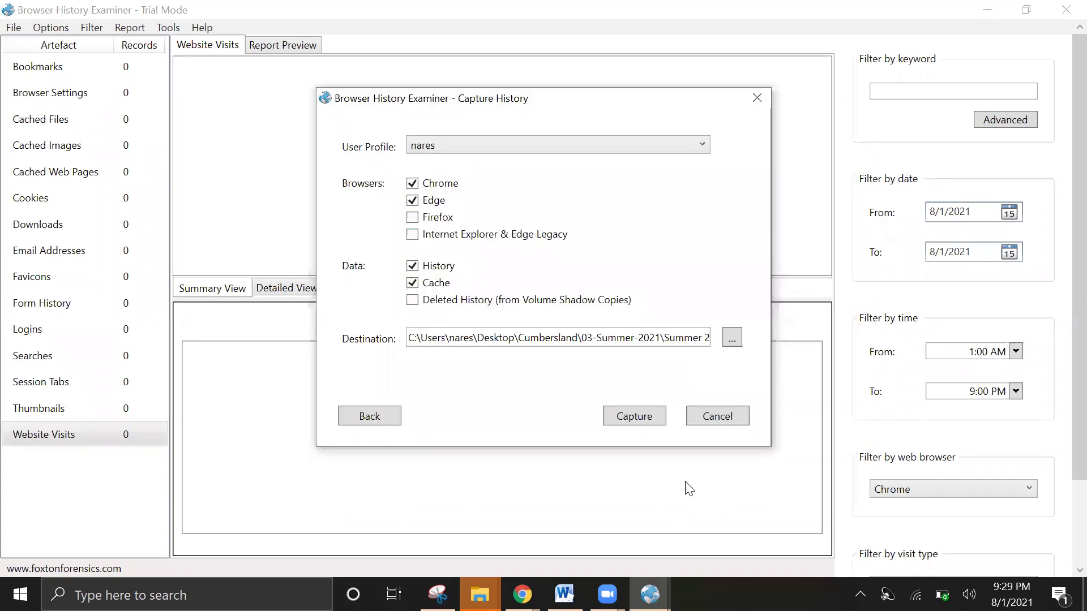
# Step: Capture the local browser history into the new folder and wait until the capture completes
pyautogui.click(634, 417)
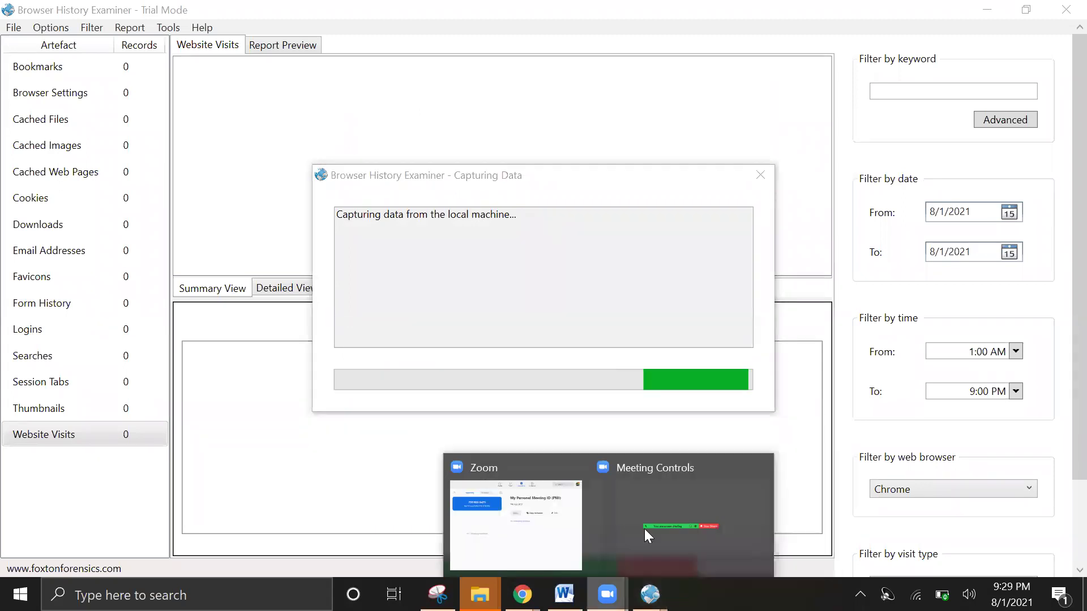
pyautogui.click(644, 529)
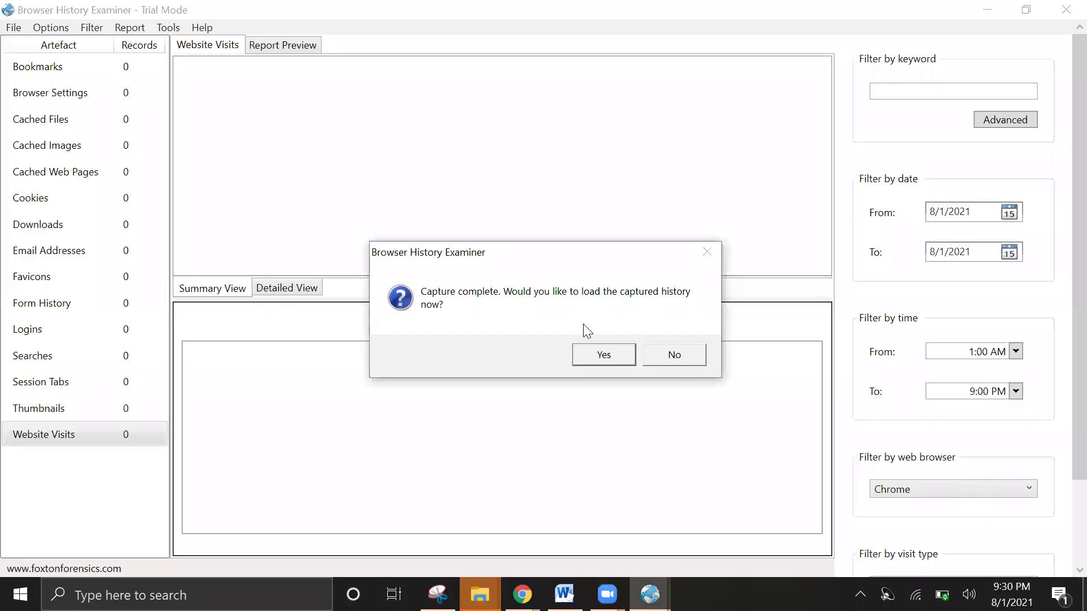
pyautogui.click(601, 357)
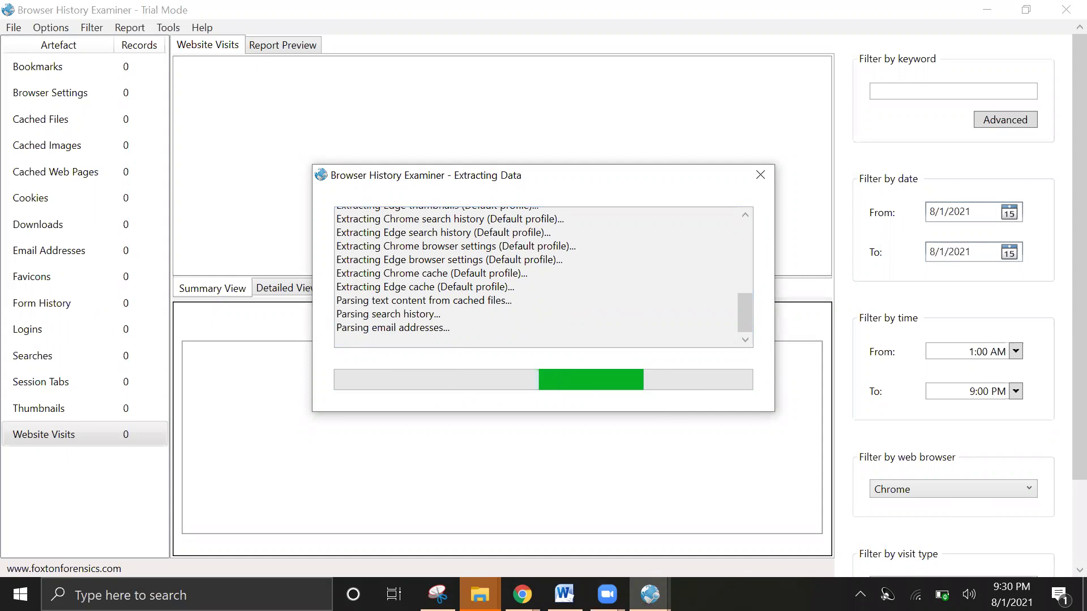
pyautogui.click(644, 507)
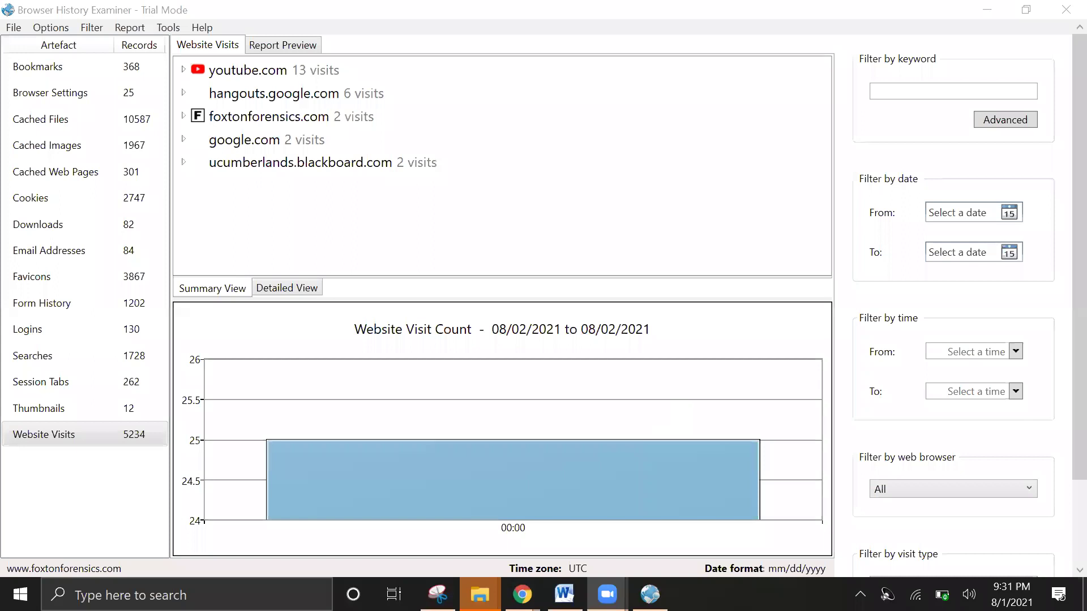
# Step: Bring the examiner window forward and list the 25 Chrome bookmarks in the Bookmarks view
pyautogui.click(508, 229)
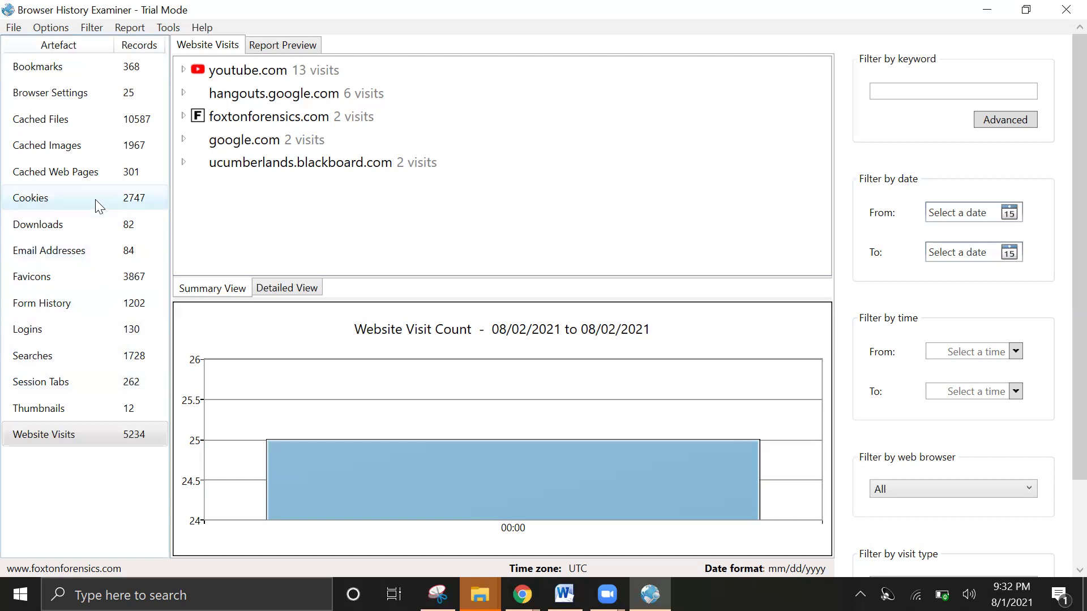
pyautogui.click(56, 71)
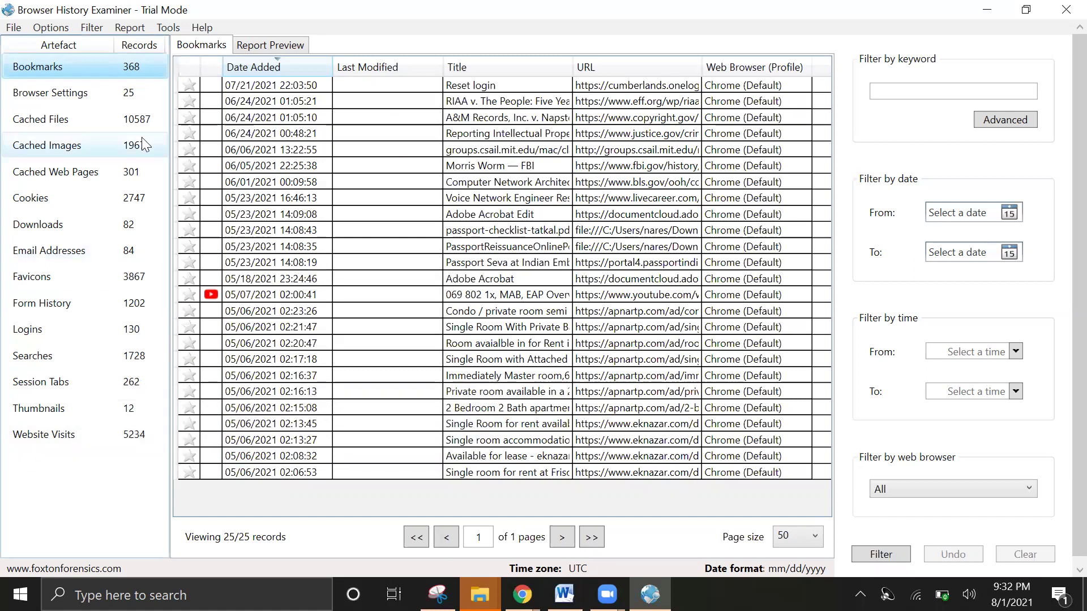
# Step: Browse Cached Files, Email Addresses (narrowing its column), Searches and Thumbnails, ending on Website Visits
pyautogui.click(63, 121)
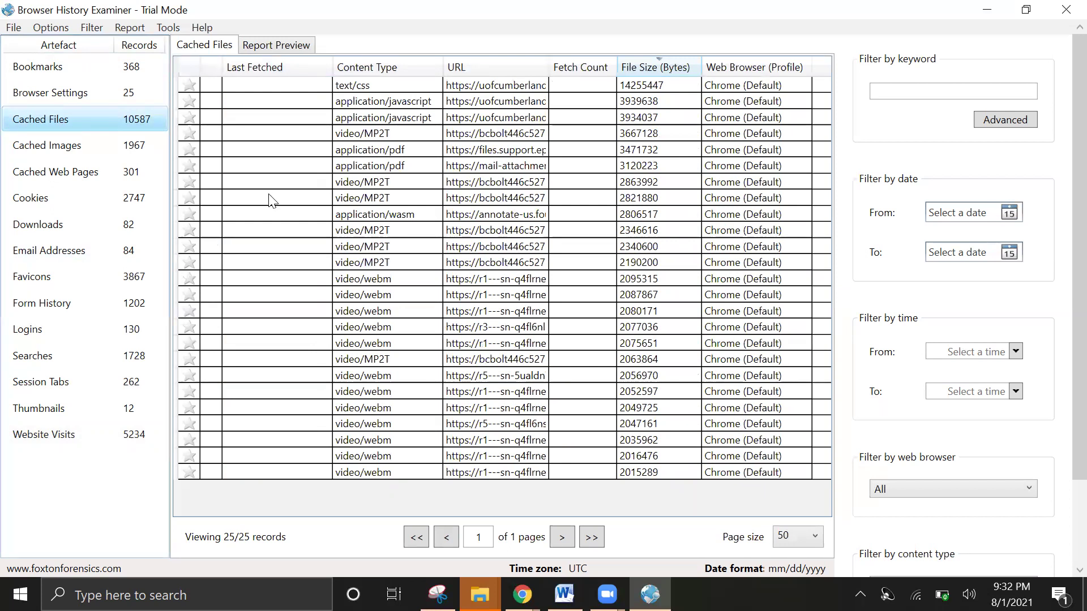
pyautogui.click(67, 257)
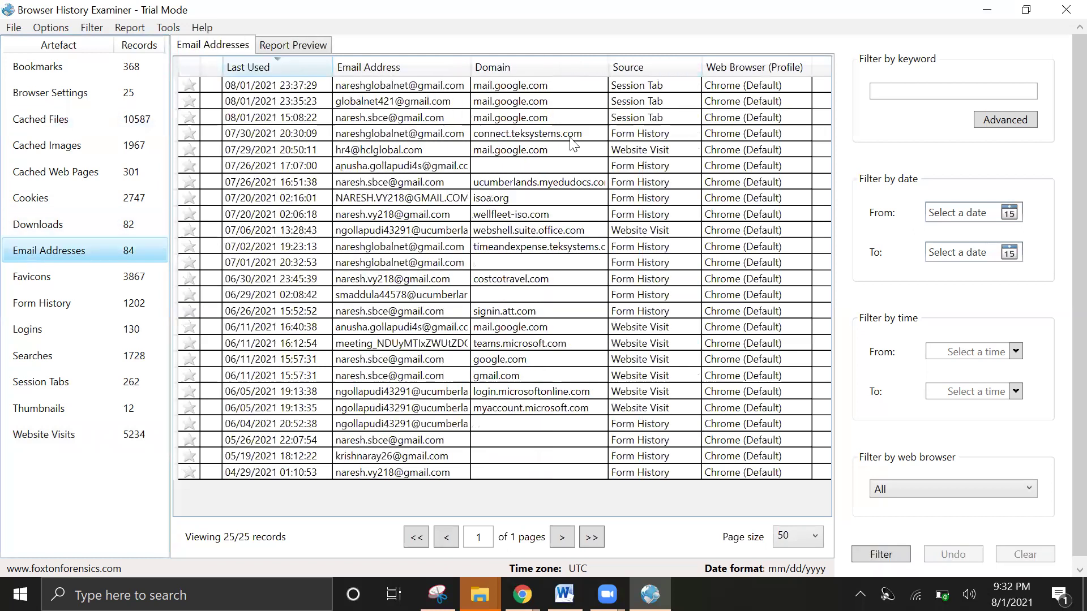
pyautogui.moveTo(468, 63); pyautogui.dragTo(360, 63)
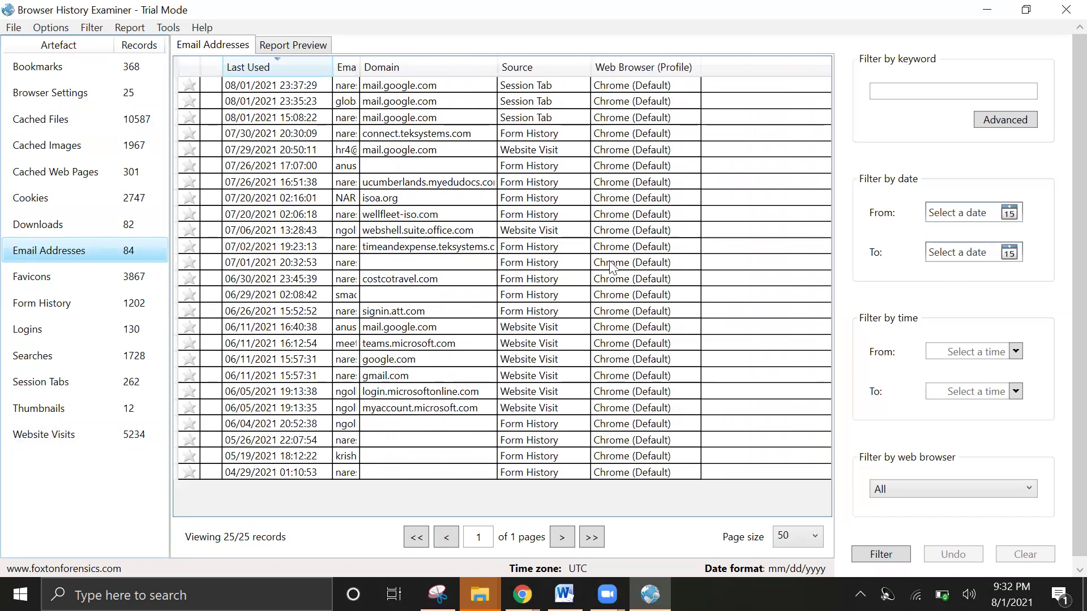
pyautogui.click(72, 350)
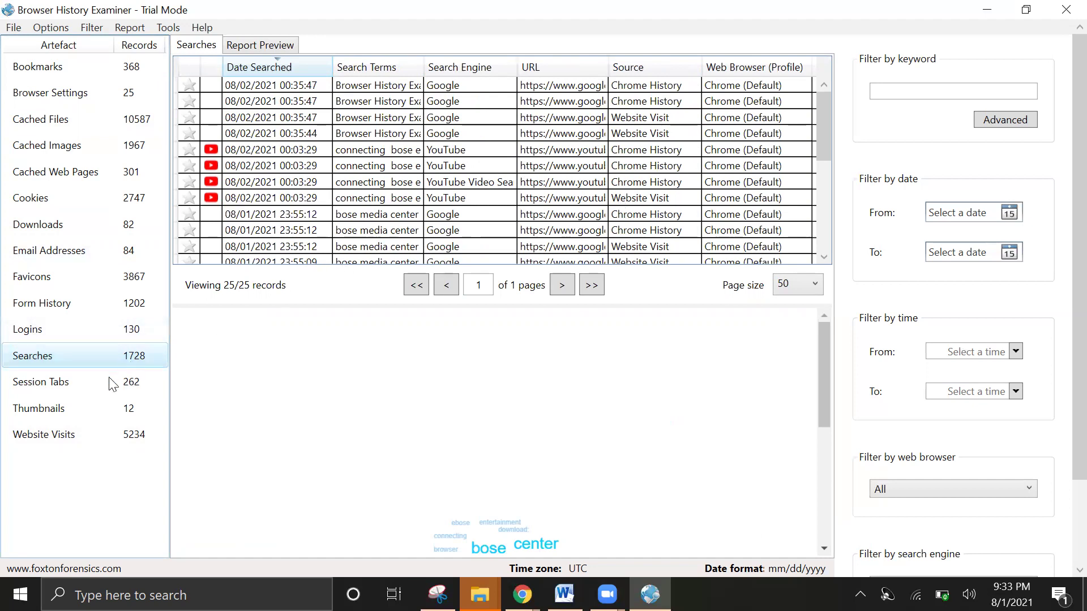
pyautogui.click(65, 406)
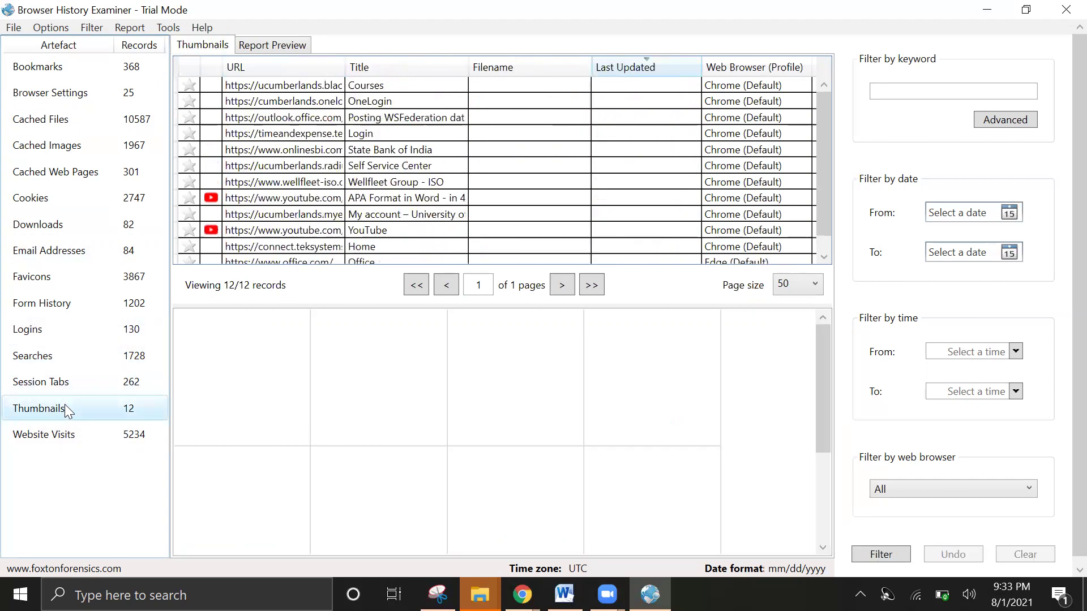
pyautogui.click(57, 439)
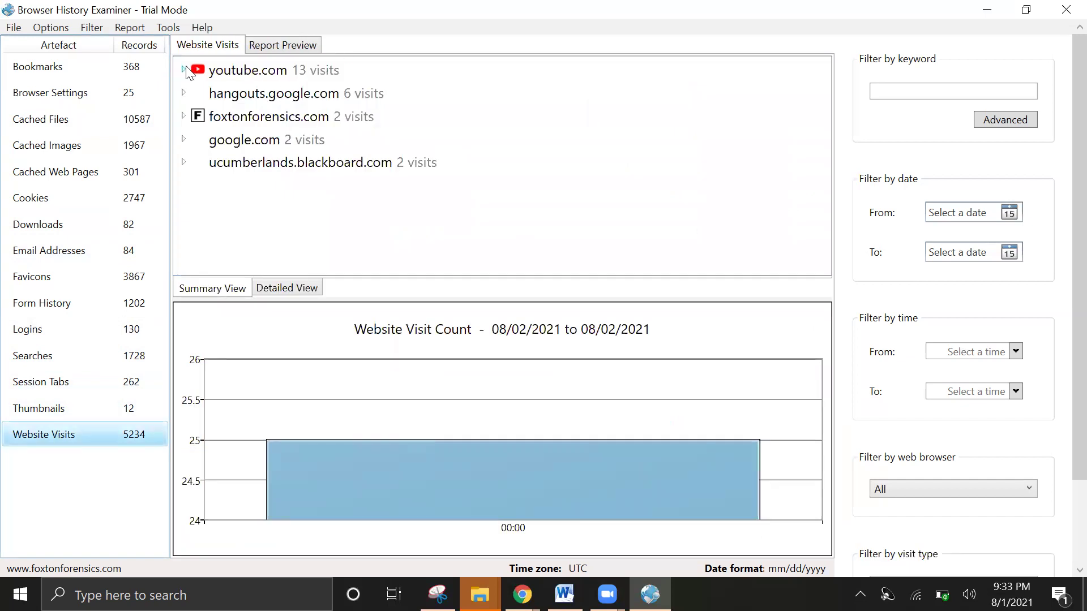
pyautogui.click(282, 56)
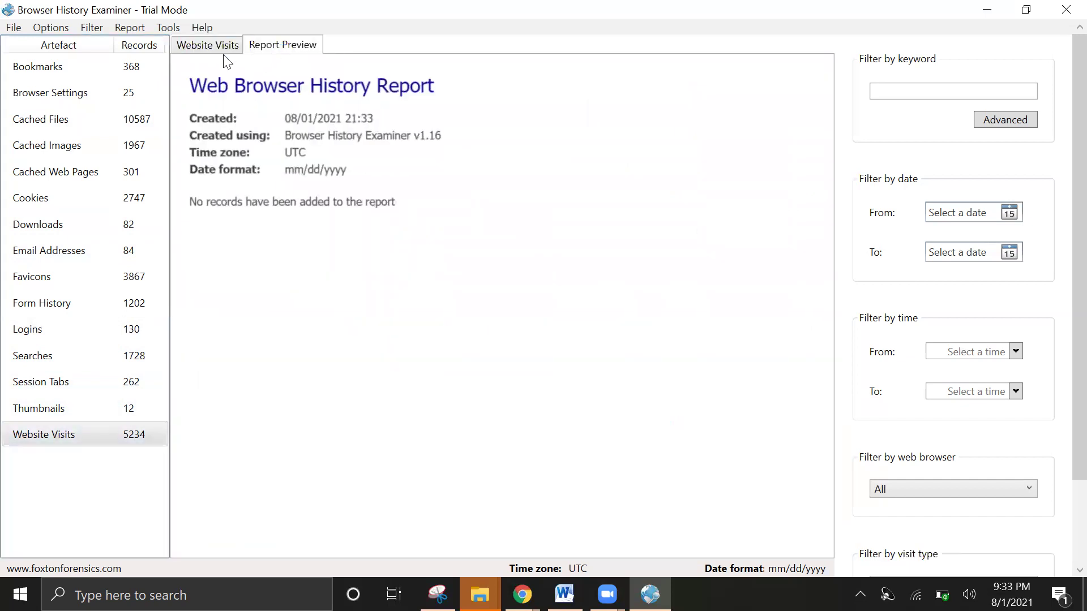
pyautogui.click(134, 29)
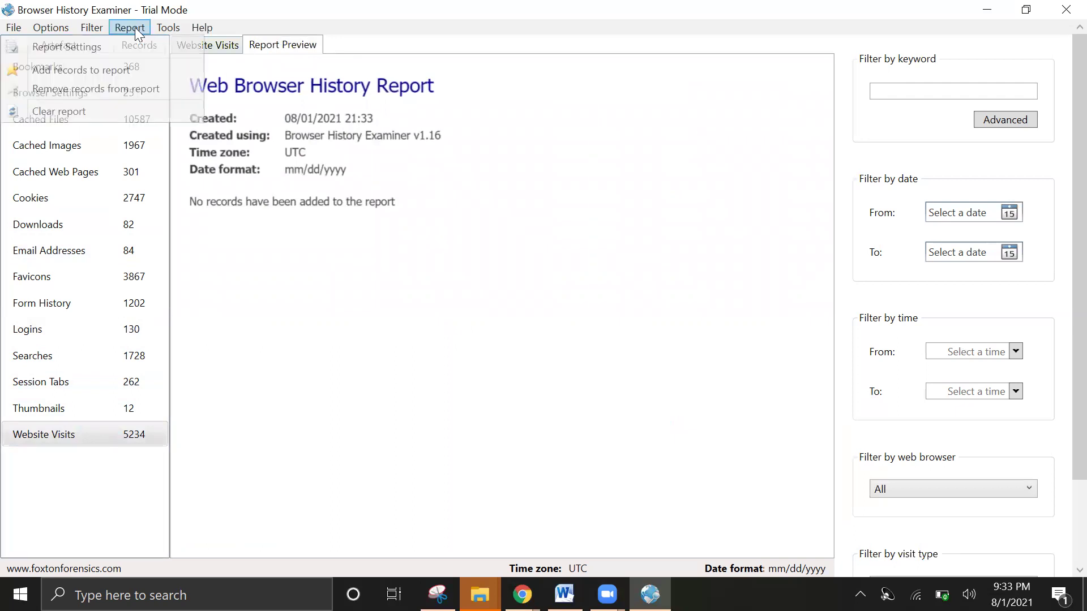
pyautogui.click(110, 46)
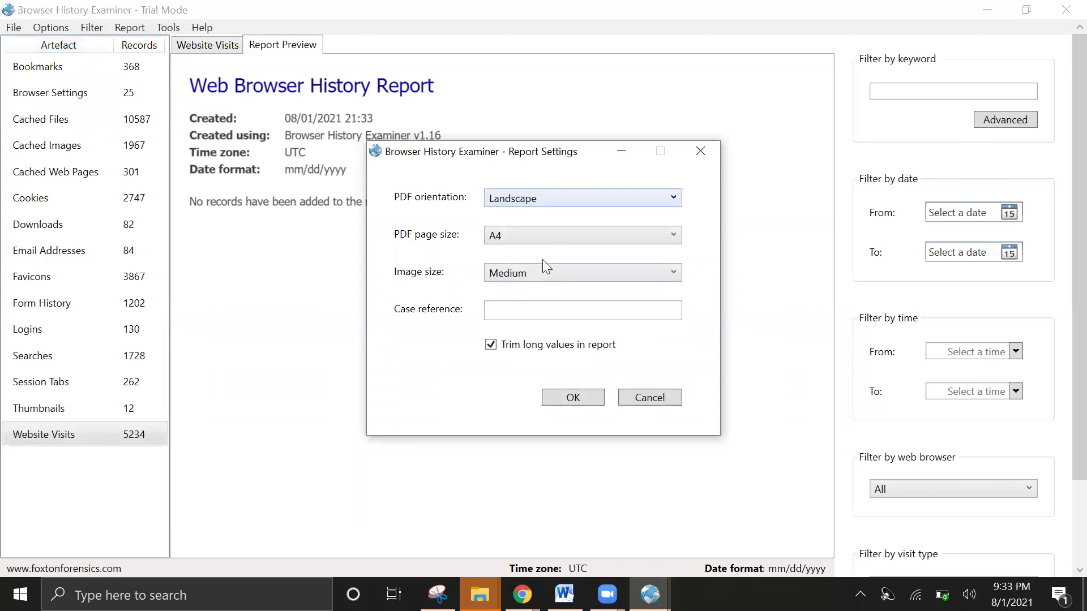
pyautogui.click(604, 197)
pyautogui.click(604, 197)
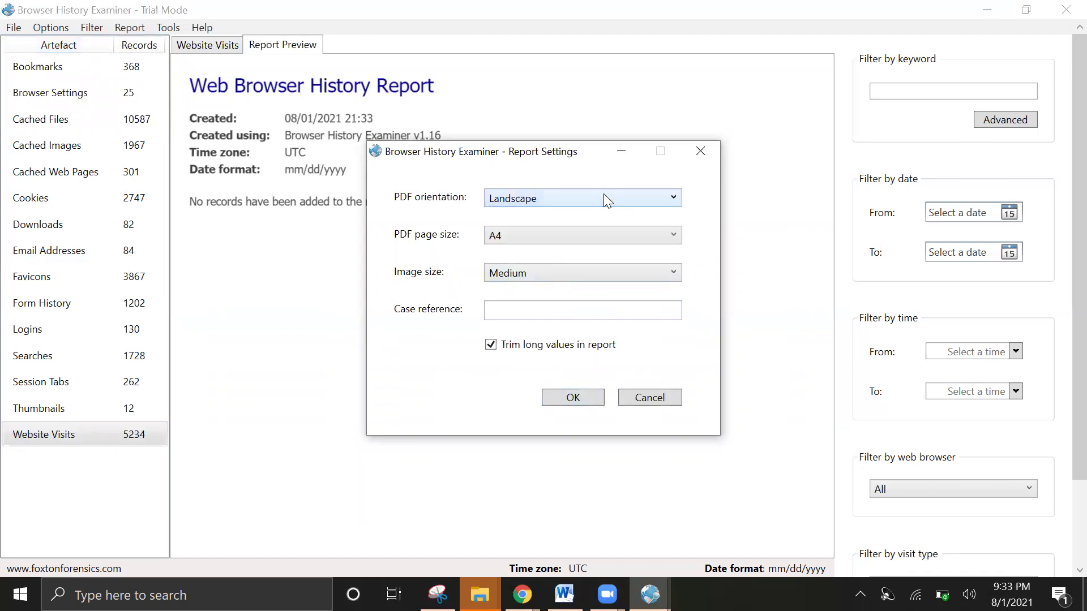
pyautogui.click(496, 313)
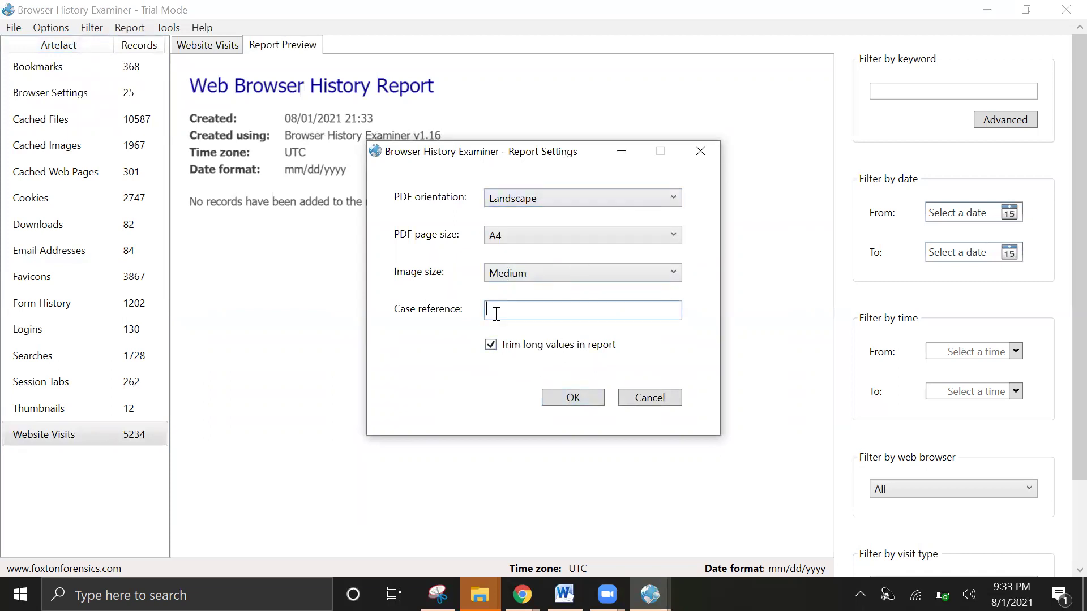
pyautogui.click(699, 158)
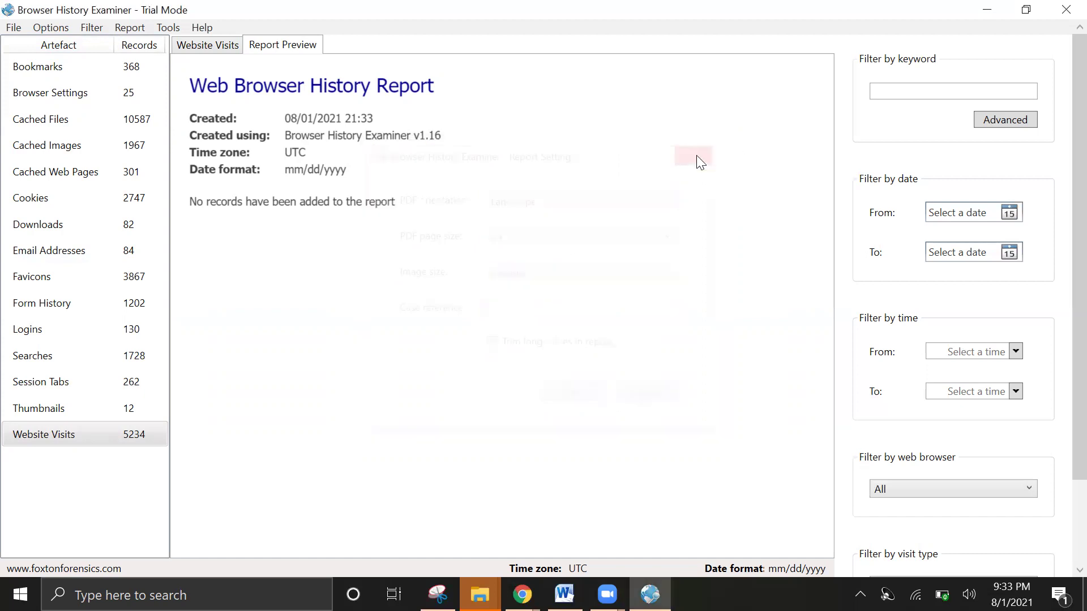
# Step: Check the time zone option and look through the File, Filter, Report and Tools menus
pyautogui.click(51, 28)
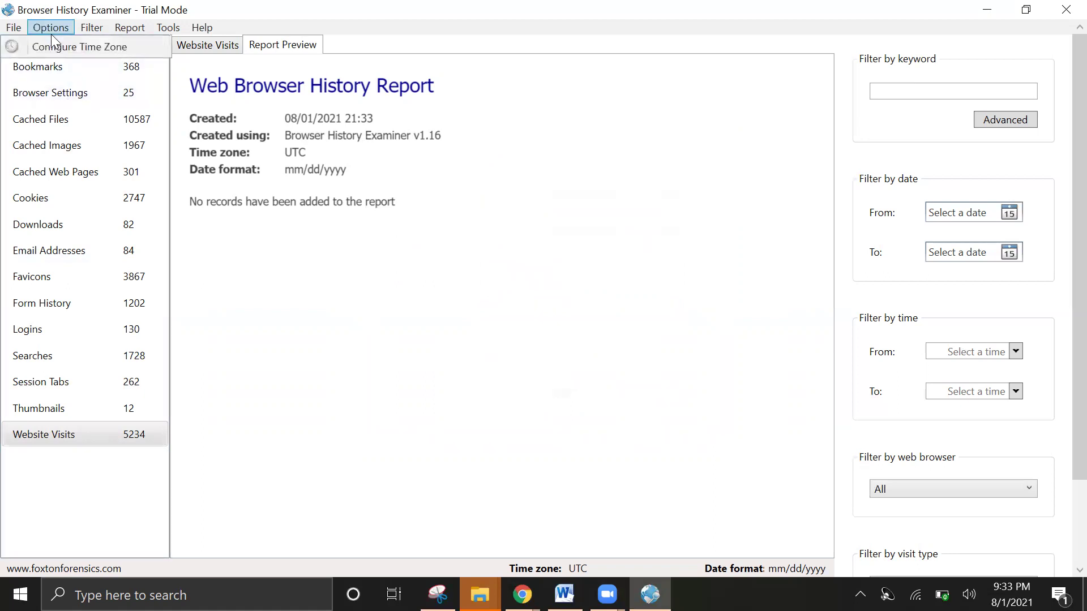
pyautogui.click(59, 46)
pyautogui.click(14, 27)
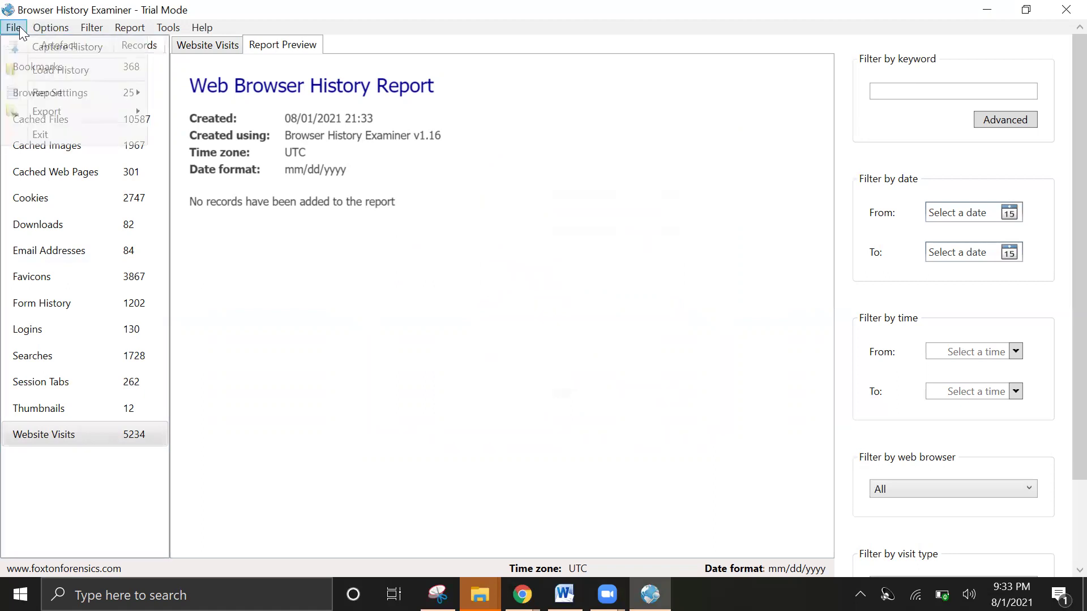
pyautogui.click(51, 27)
pyautogui.click(91, 28)
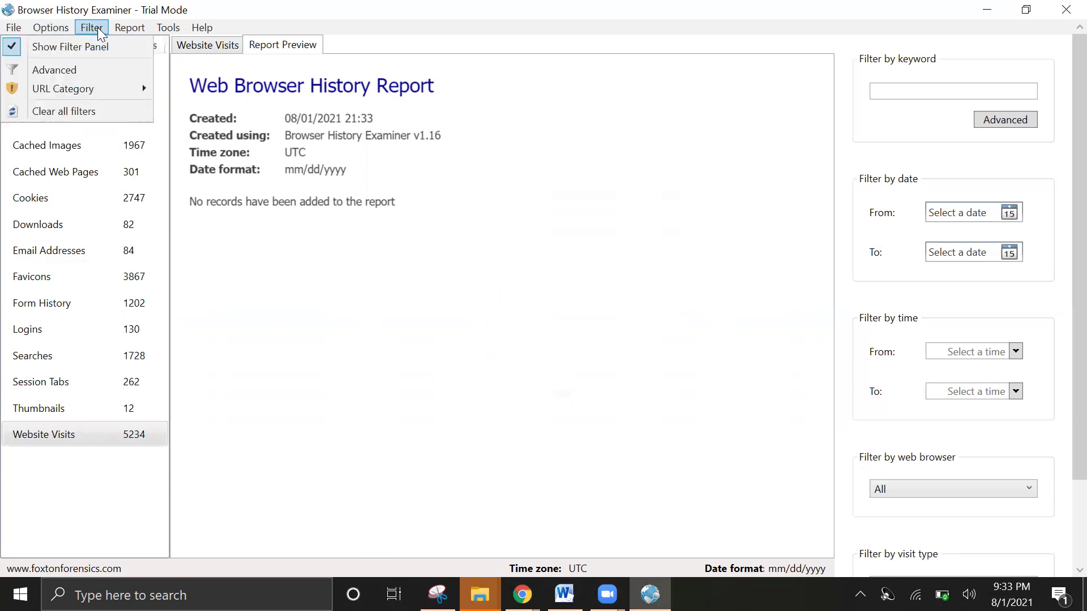
pyautogui.click(136, 27)
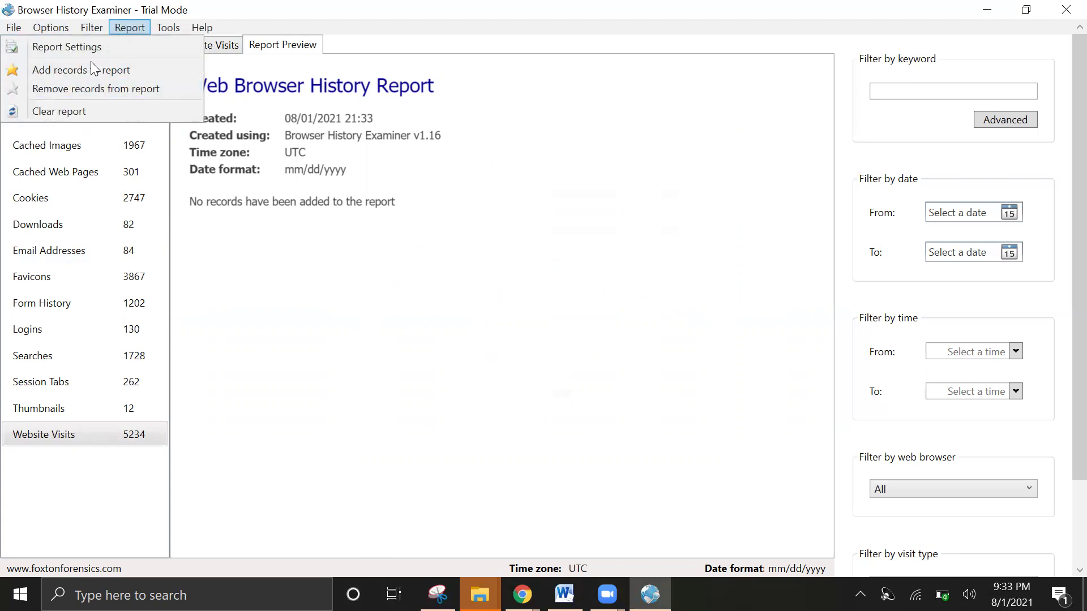
pyautogui.click(156, 28)
pyautogui.click(130, 27)
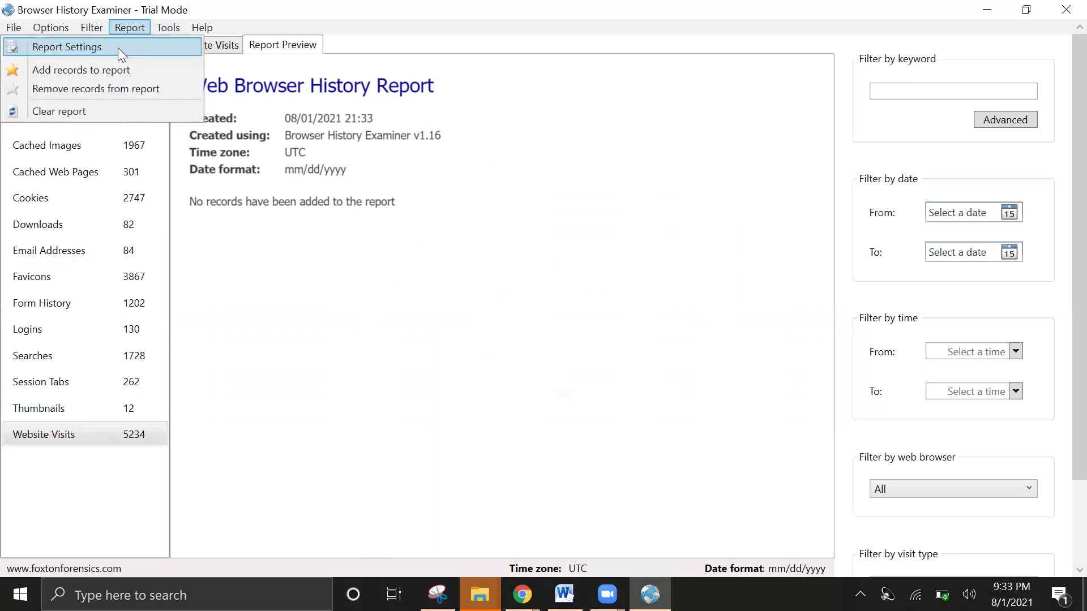
# Step: Show File > Export to list the Excel, HTML, CSV, XML and Concordance formats
pyautogui.click(16, 31)
pyautogui.click(16, 31)
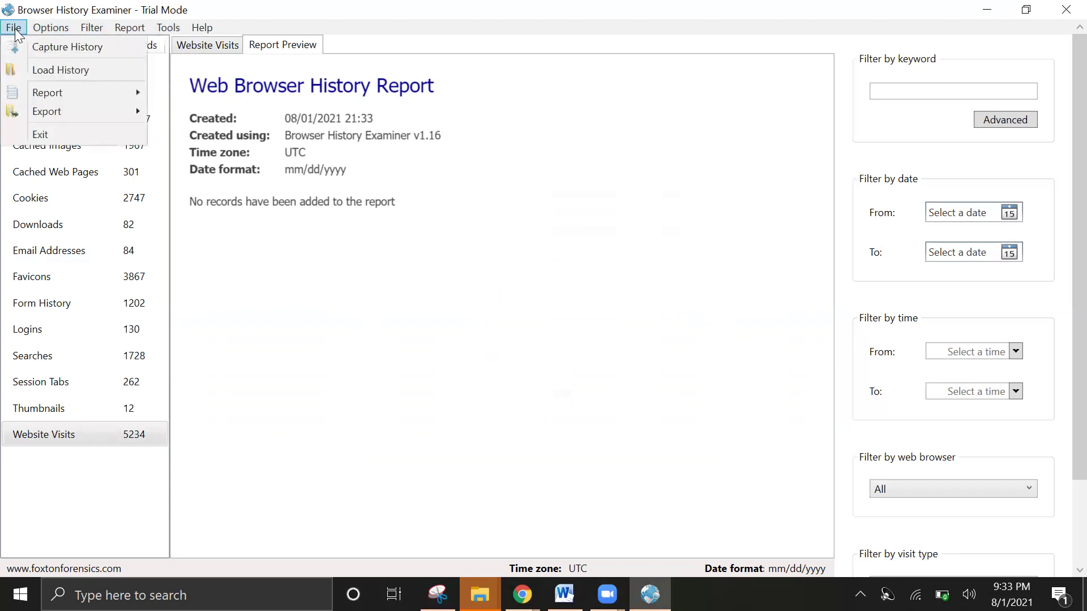
pyautogui.moveTo(117, 101)
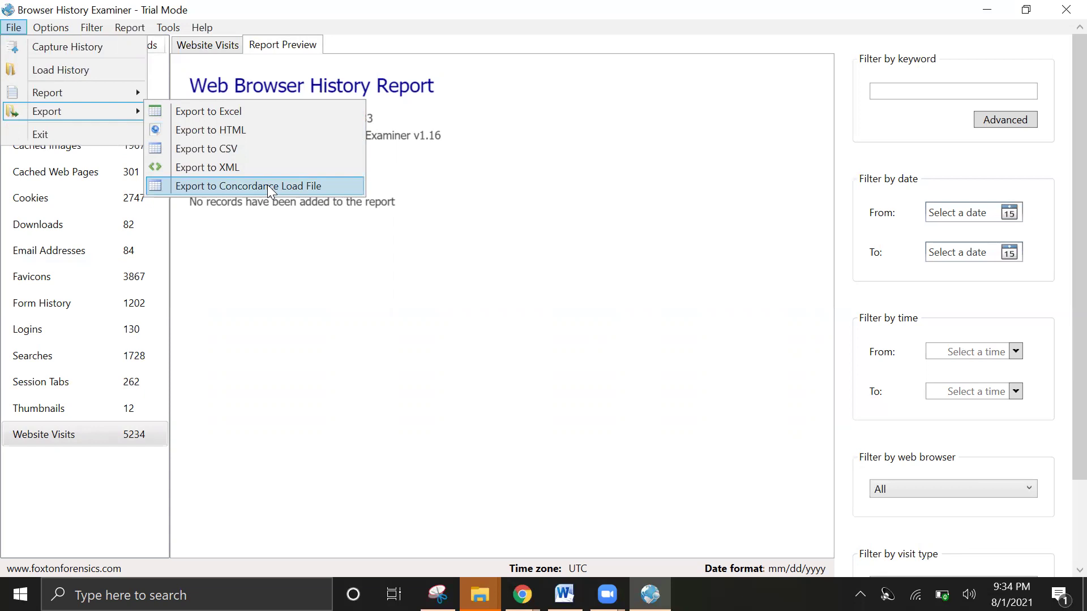
# Step: Dismiss the File > Export list, returning to the empty report preview from 08/01/2021 21:33
pyautogui.click(382, 342)
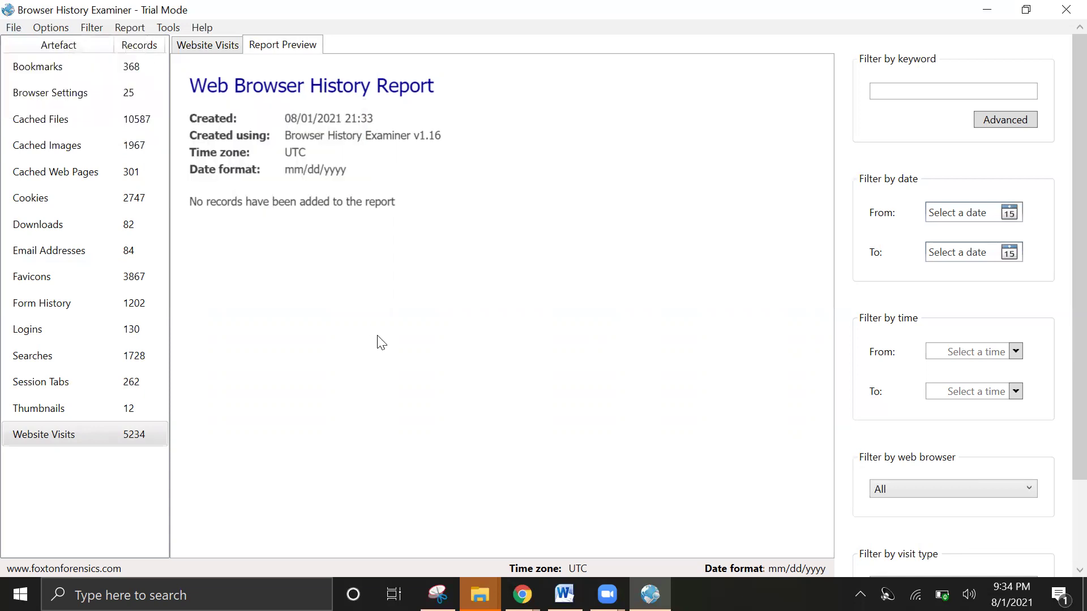